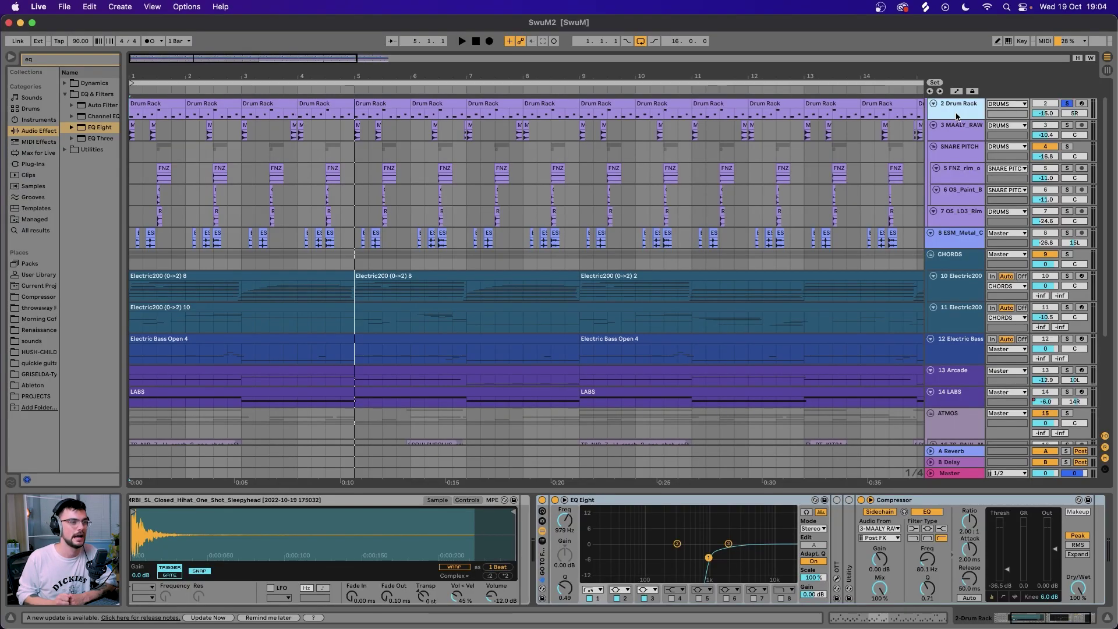
Select the first two bars of the Drum Rack hi-hat pattern and play them.
scroll(344, 576, left, 3)
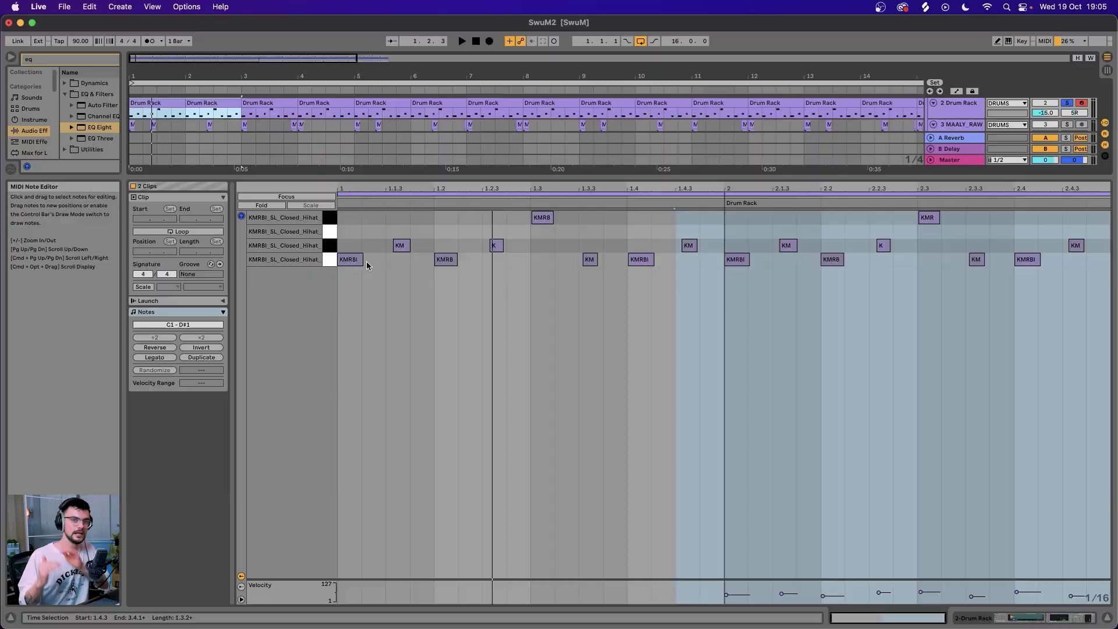
click(204, 113)
key(space)
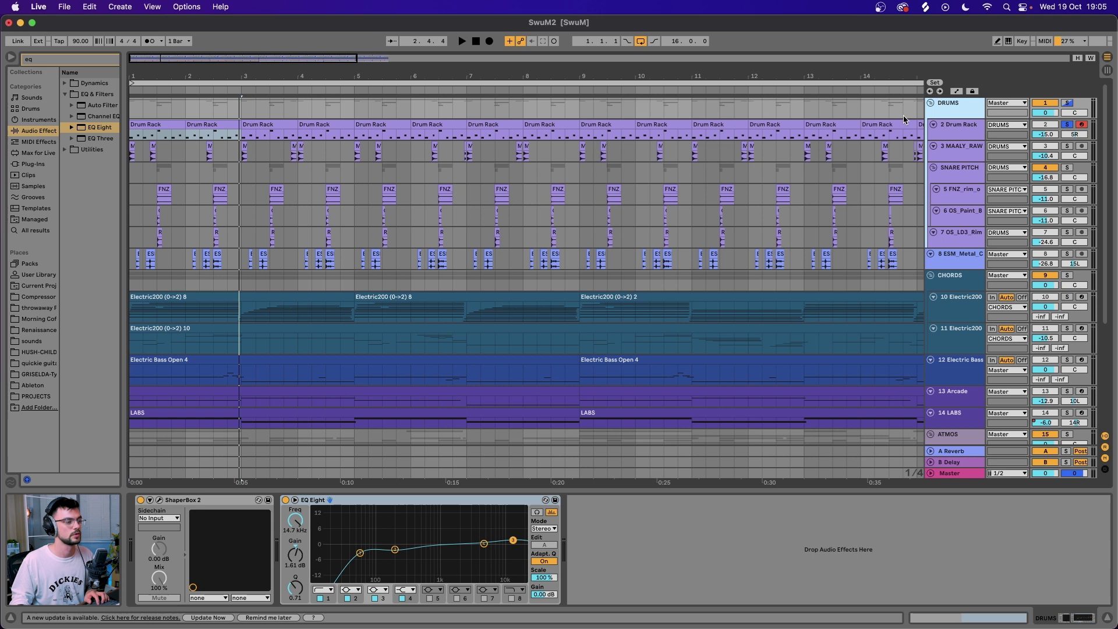
In the drums' ShaperBox 2, keep Jar Of Pens noise and lower its amount to 34% while playing.
click(159, 499)
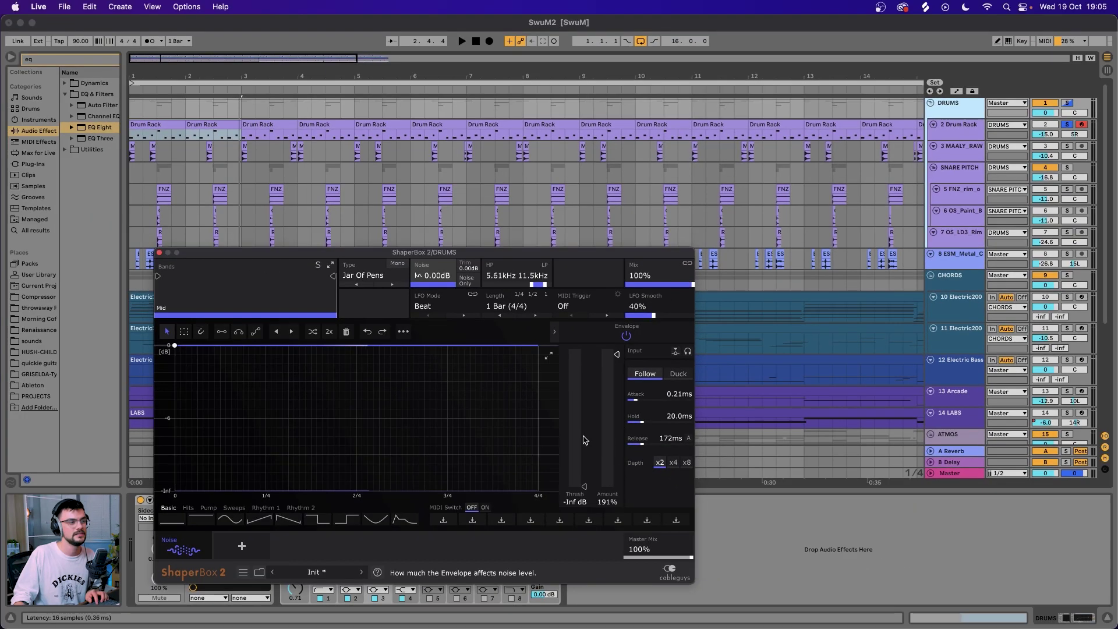
click(370, 278)
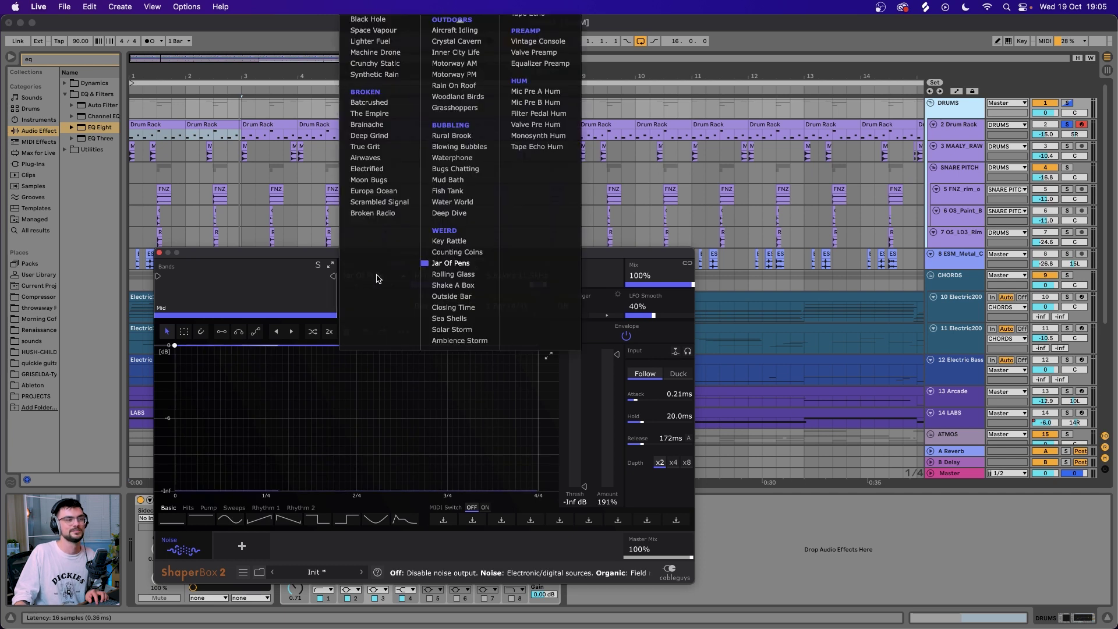
click(450, 263)
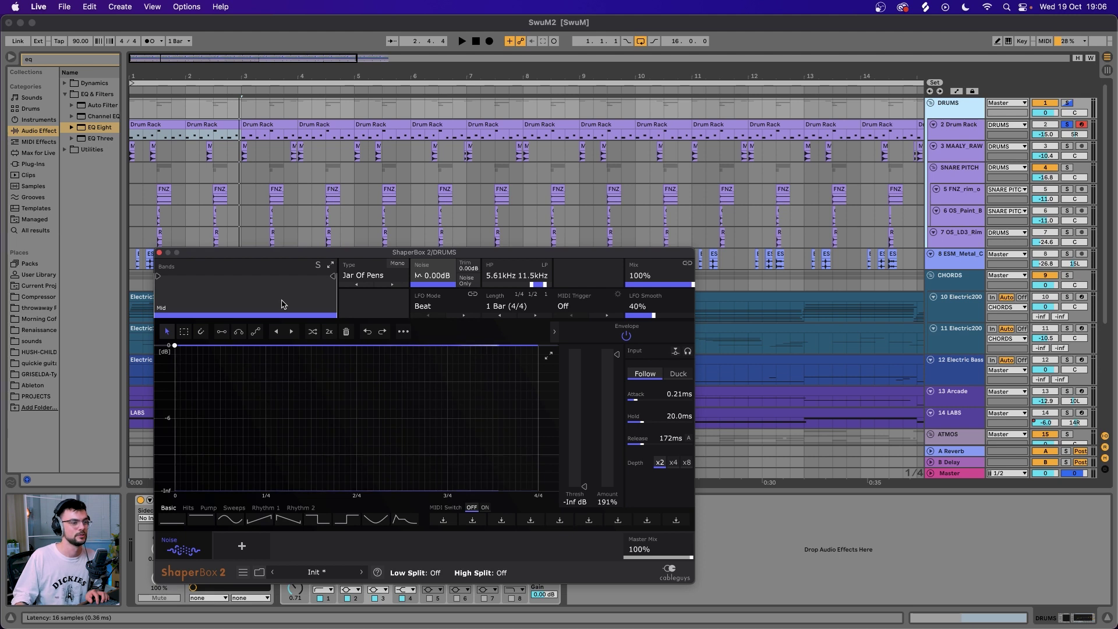
key(space)
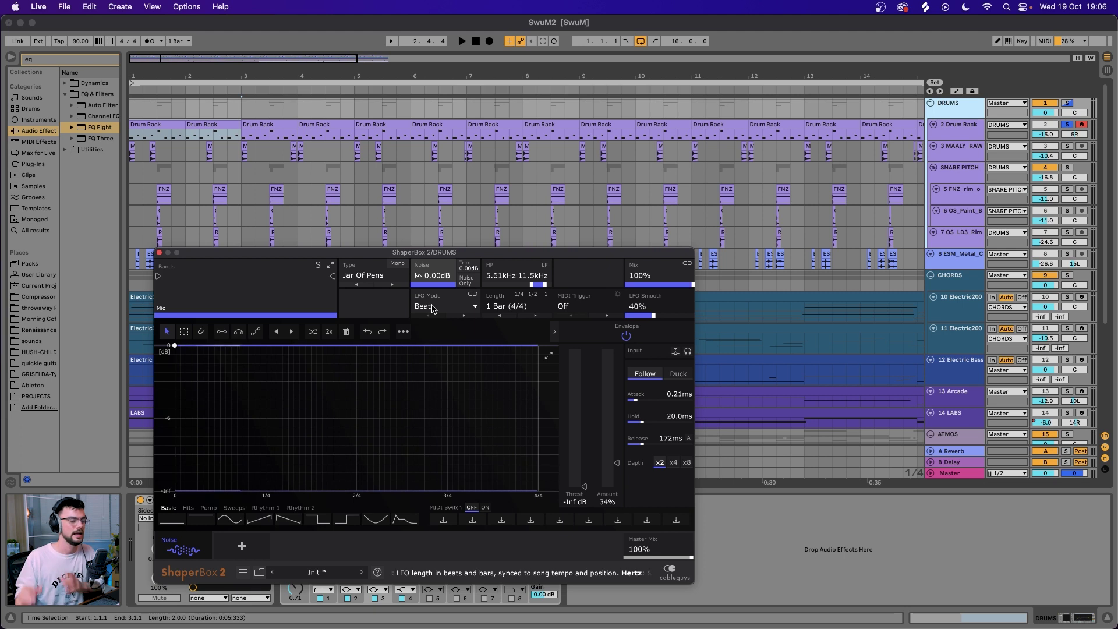
click(158, 253)
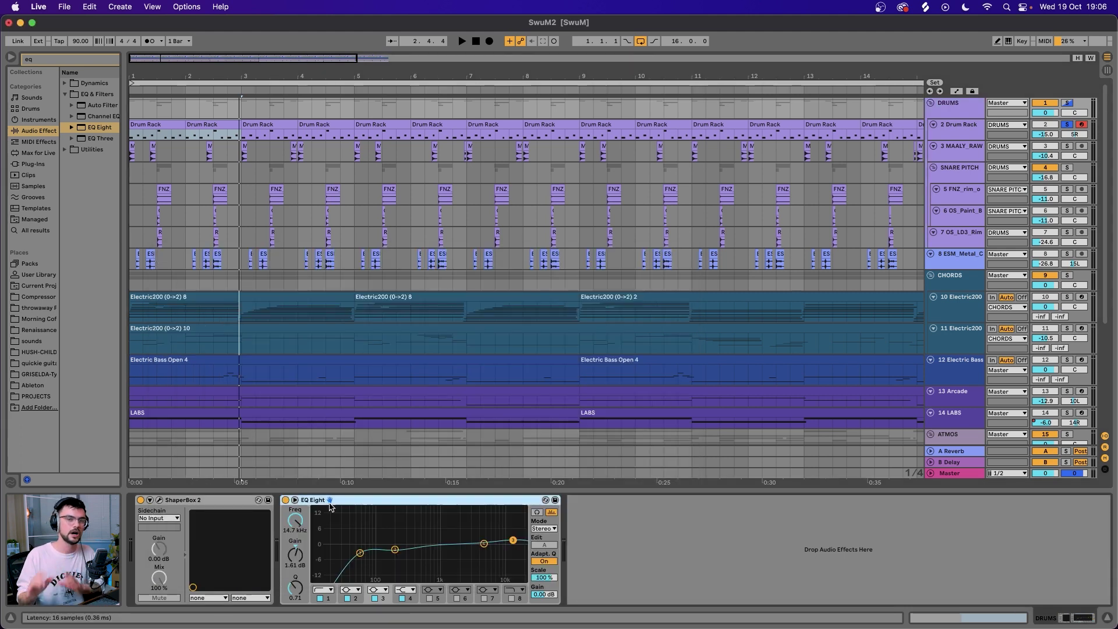
Show the 3 MAALY_RAW kick chain, including its EQ Eight cut of 6.57 dB at 284 Hz.
click(968, 148)
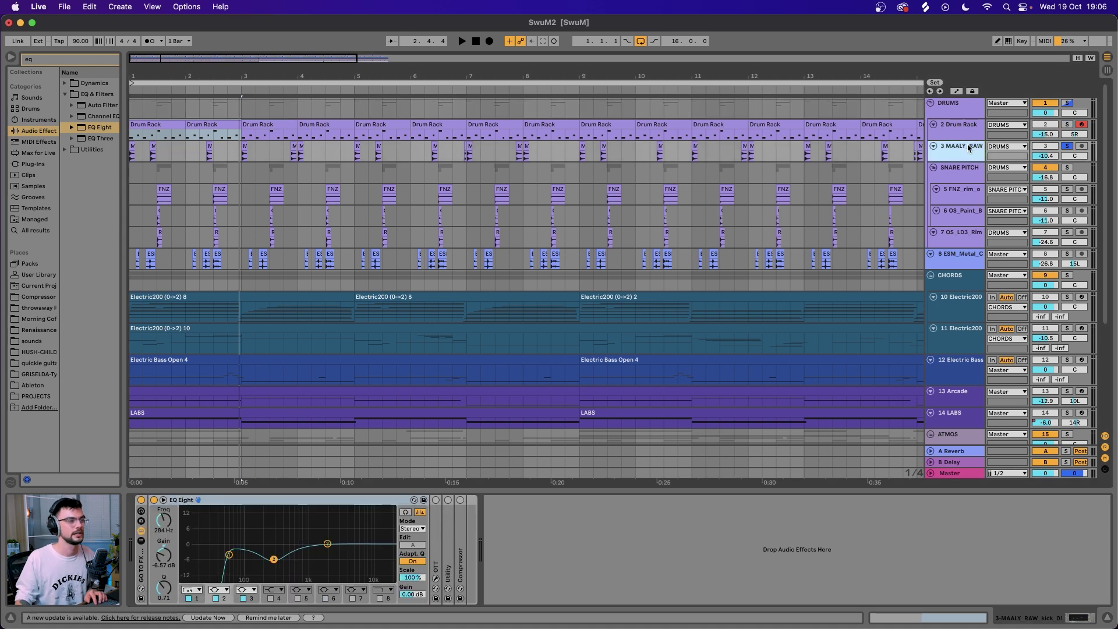
scroll(469, 148, up, 10)
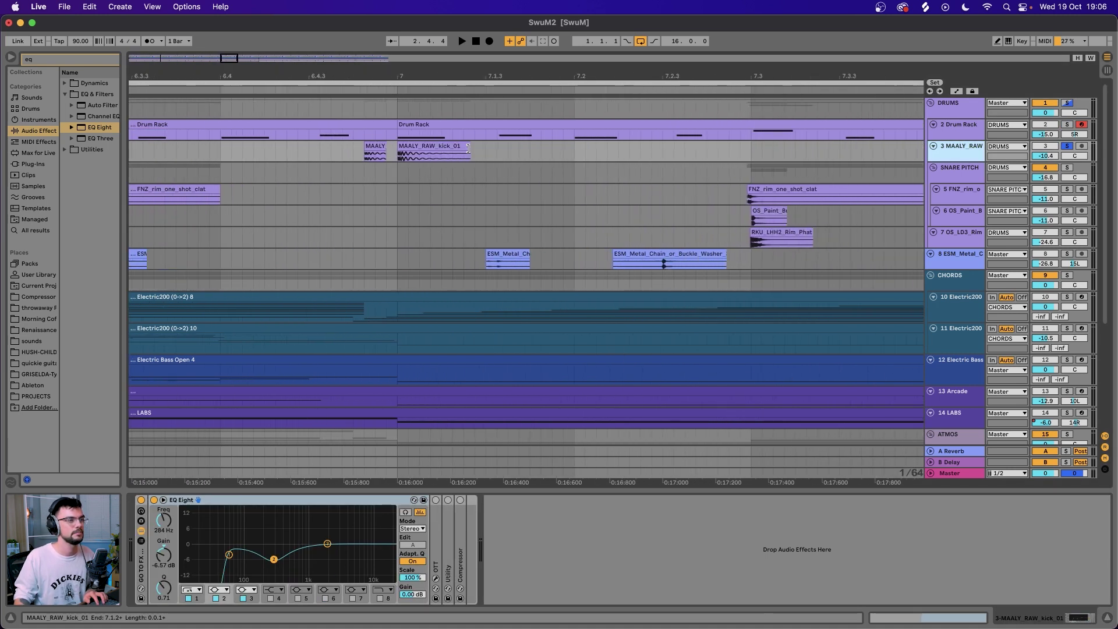
scroll(469, 148, down, 3)
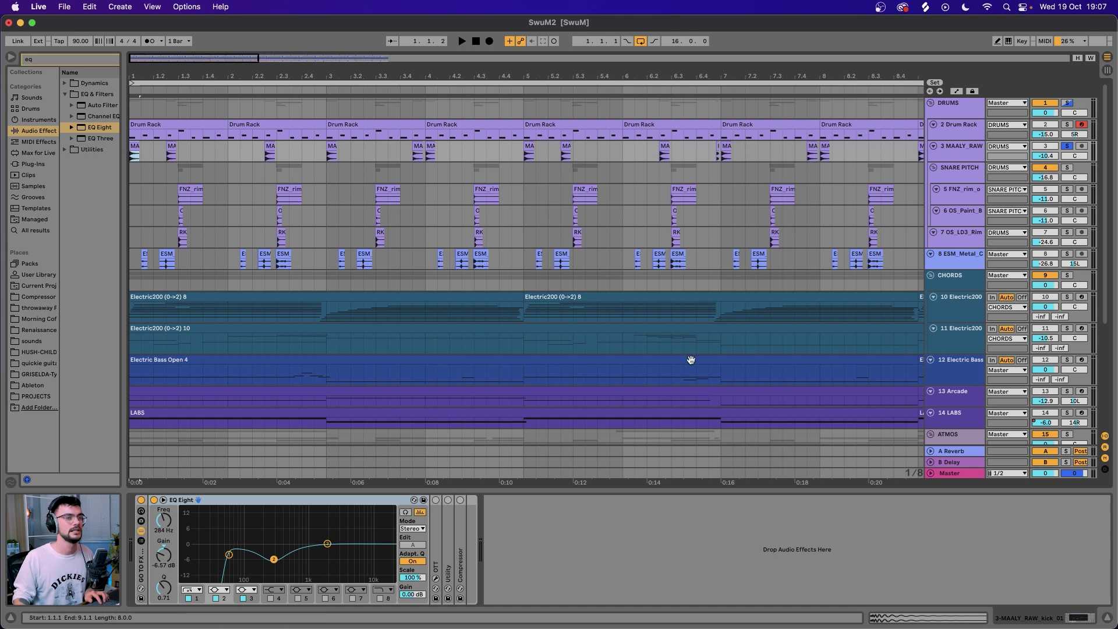
Play the layered snare samples from the FNZ rim lane, starting at 1.2.2.
click(955, 175)
click(154, 195)
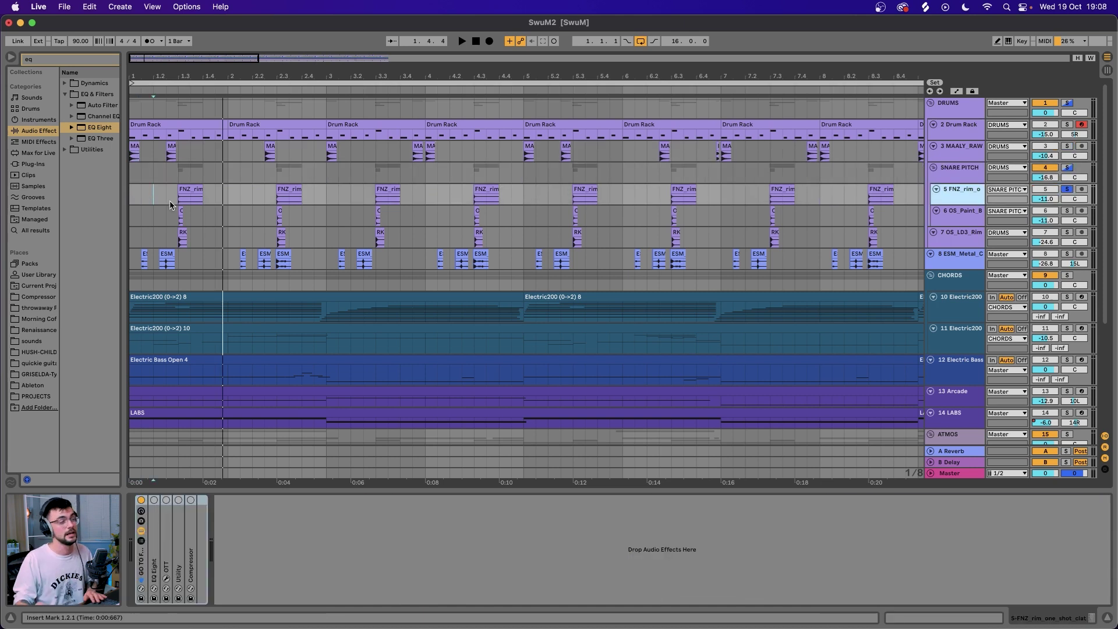
scroll(170, 200, up, 10)
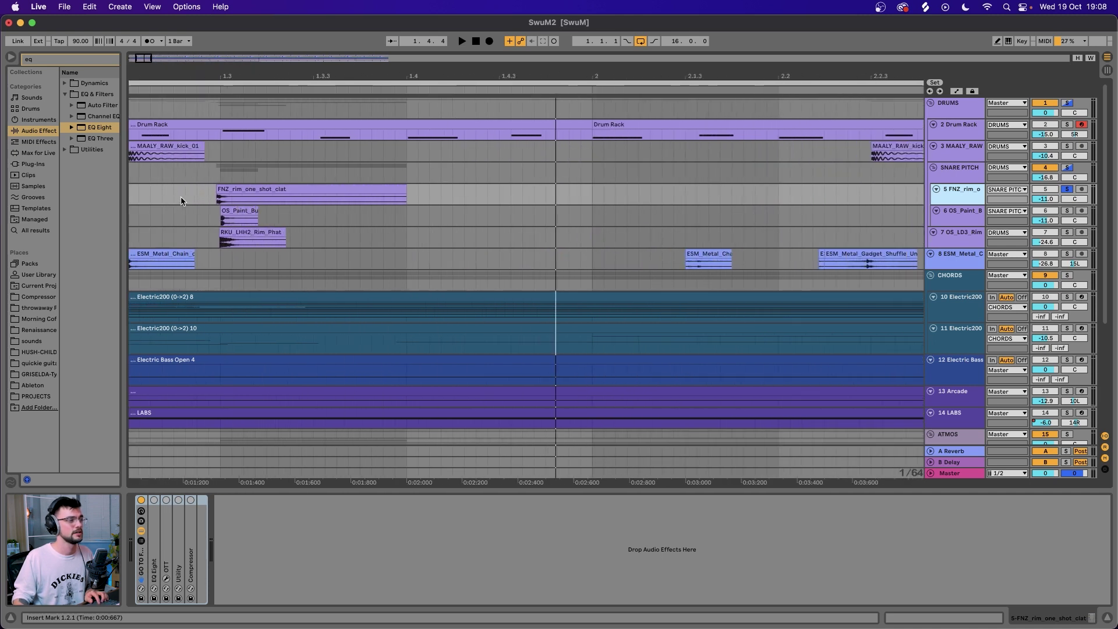
key(space)
scroll(181, 197, down, 3)
click(190, 192)
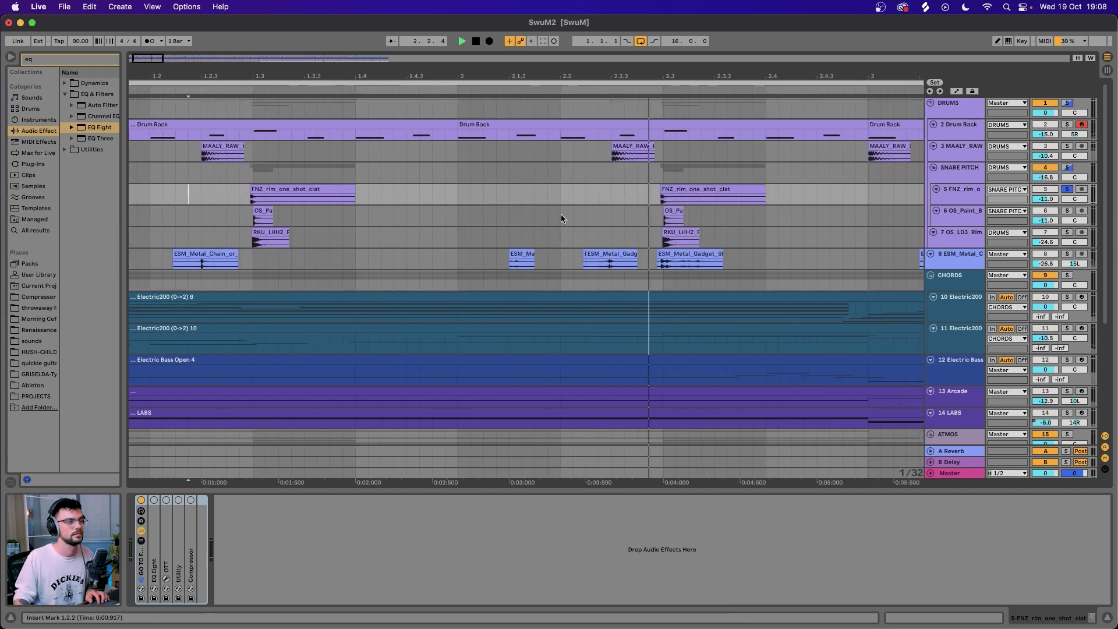
Zoom in on the snare hits near 1.3 and replay the first bars.
key(minus)
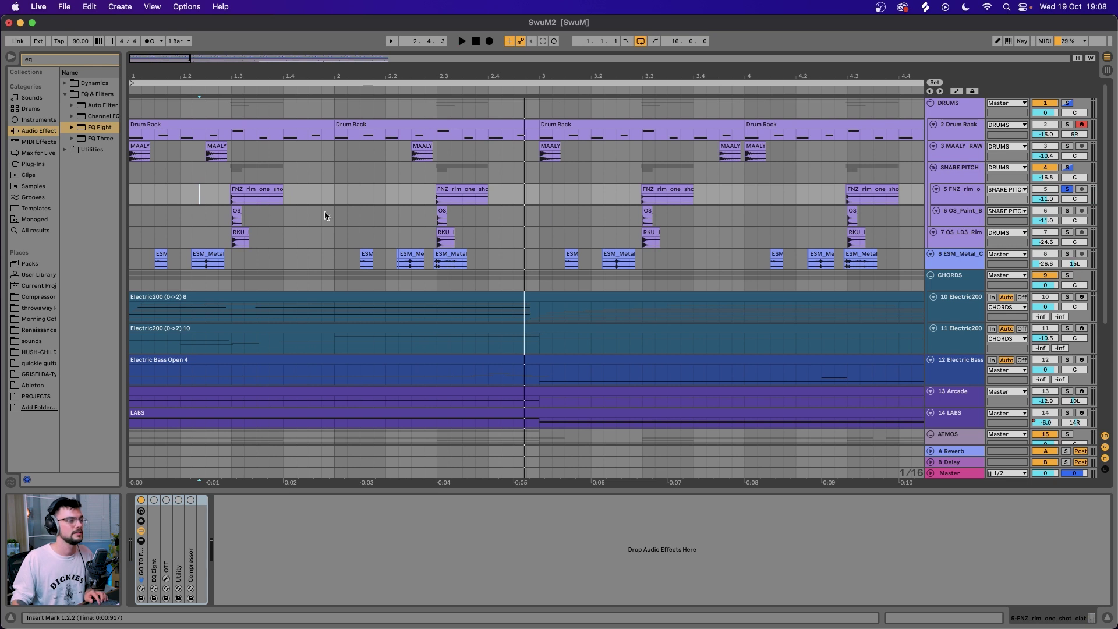
key(plus)
key(plus)
key(plus)
key(plus)
key(plus)
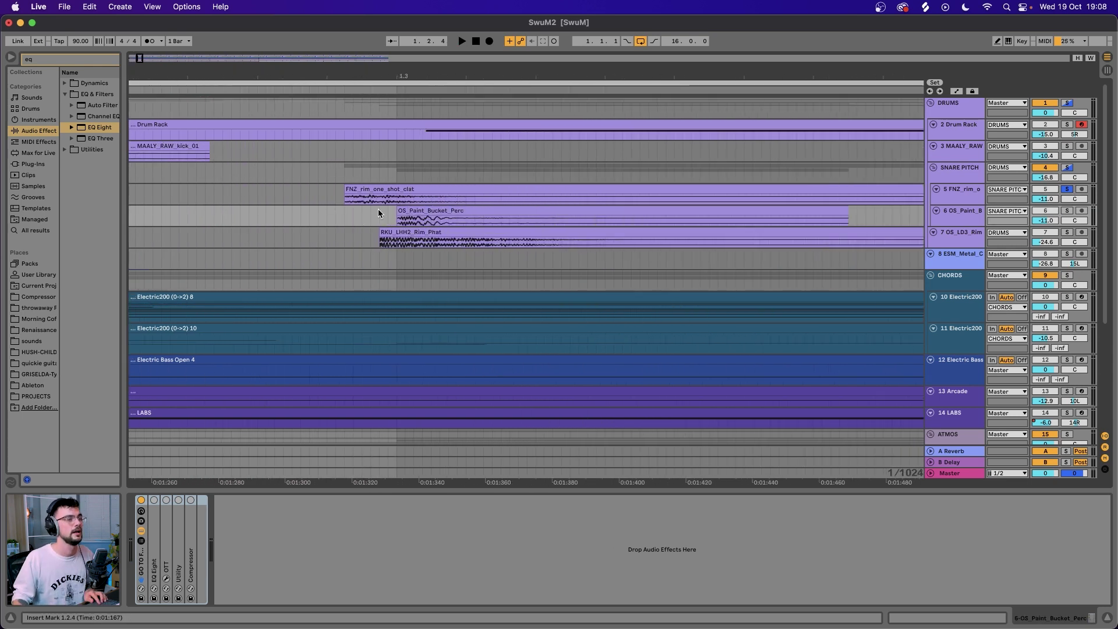
key(minus)
key(minus)
key(minus)
key(minus)
key(space)
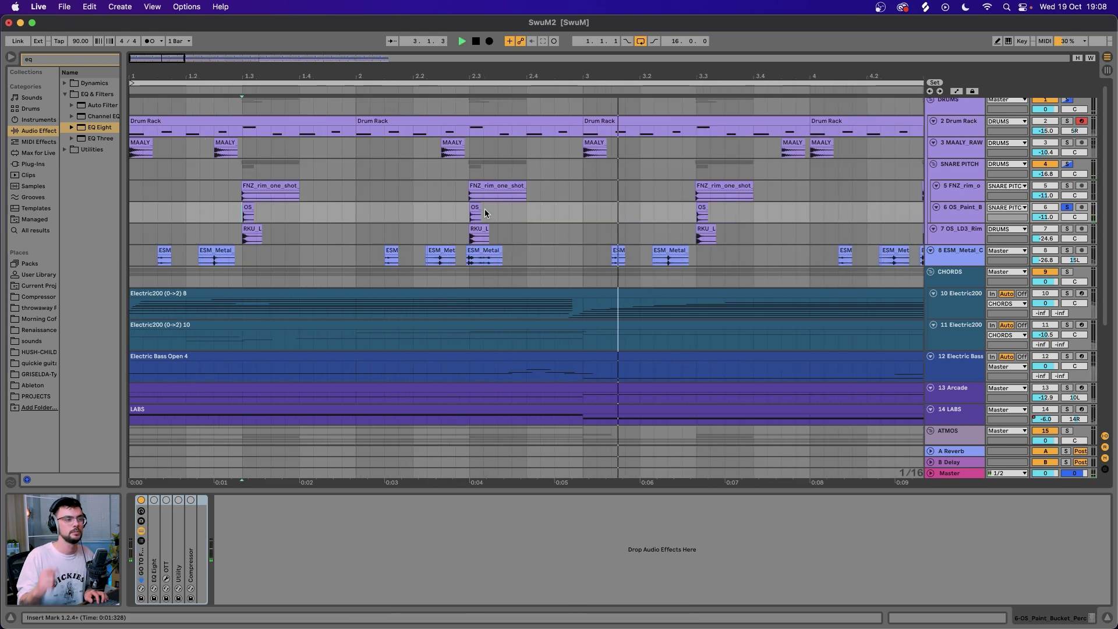
key(space)
Replay zoomed in from the rim track's start, then show the SNARE PITCH group's device chain.
click(228, 232)
key(plus)
key(plus)
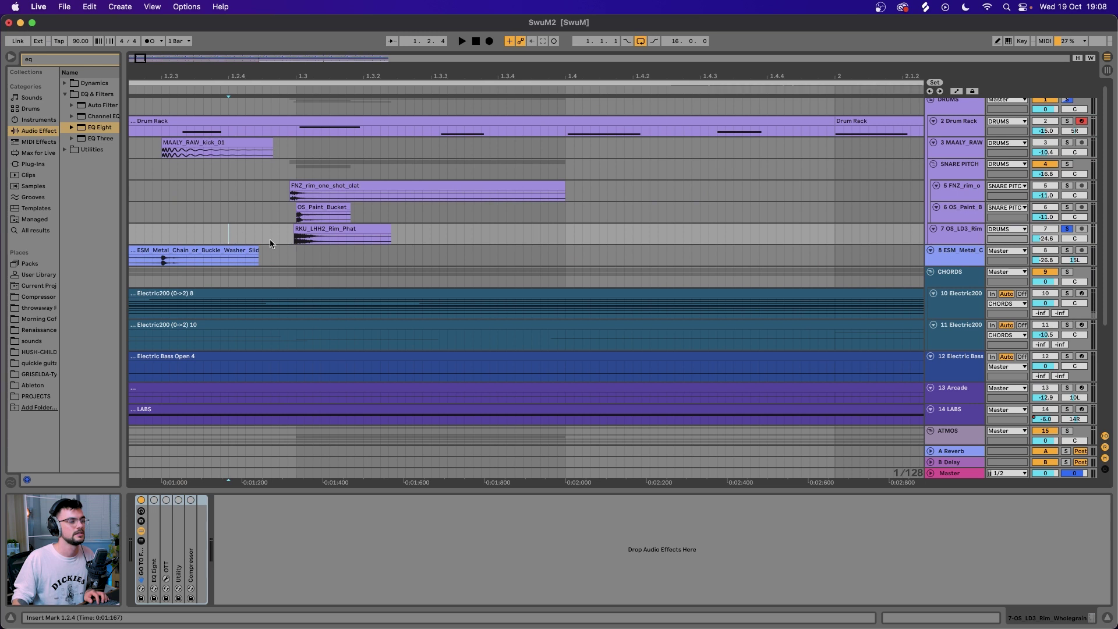
scroll(270, 239, up, 3)
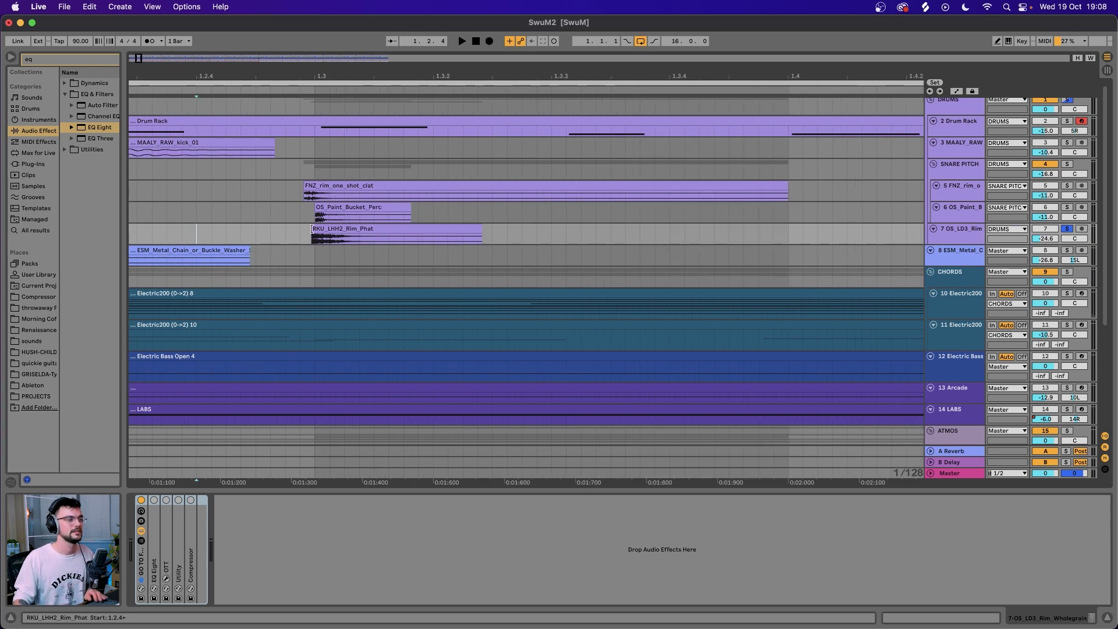
key(space)
scroll(277, 239, down, 5)
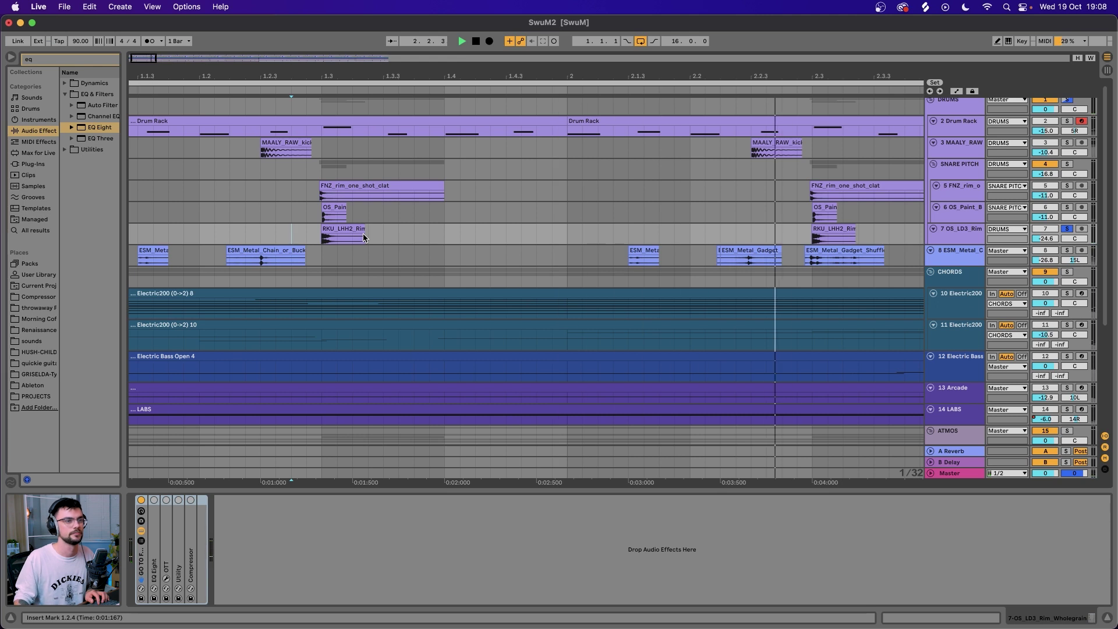
click(517, 425)
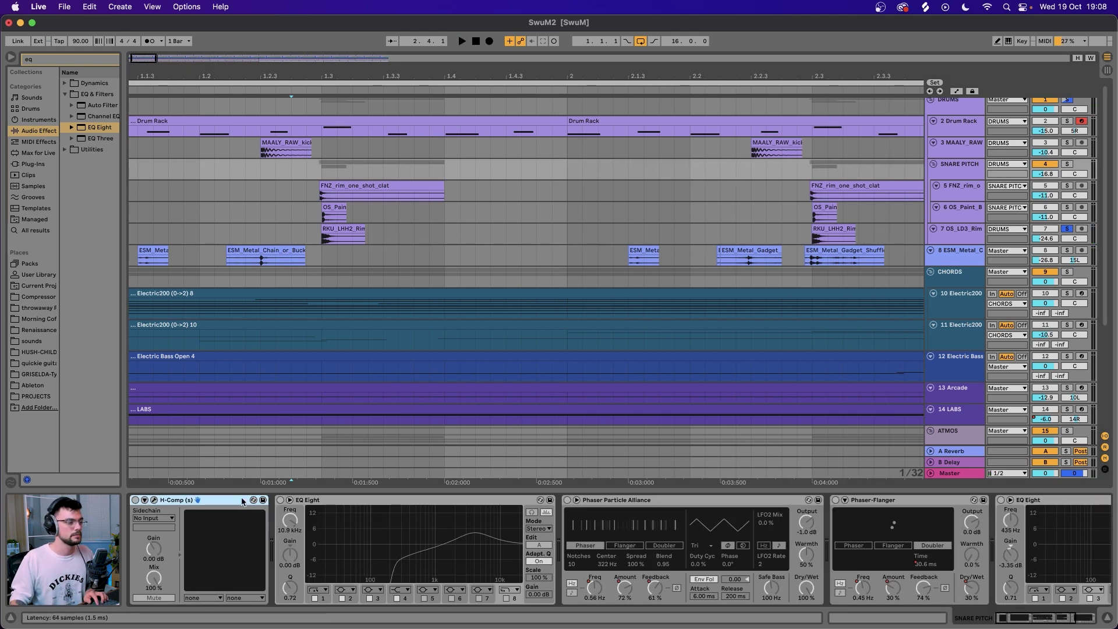
Check H-Comp while playing bars 1–4, then switch on the Phaser Particle Alliance.
click(155, 500)
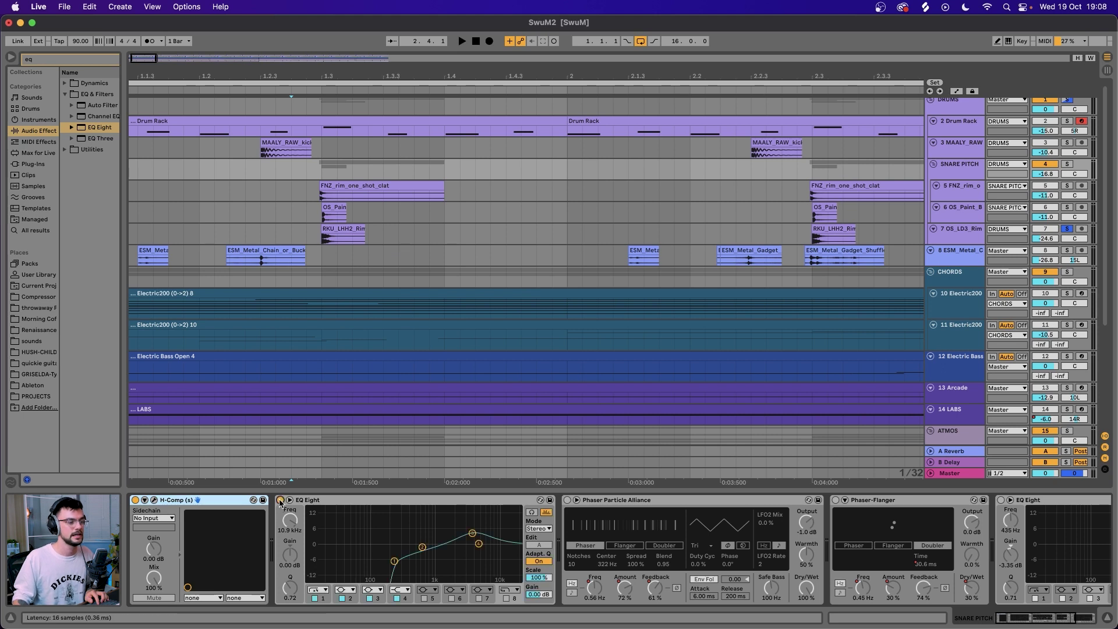
key(space)
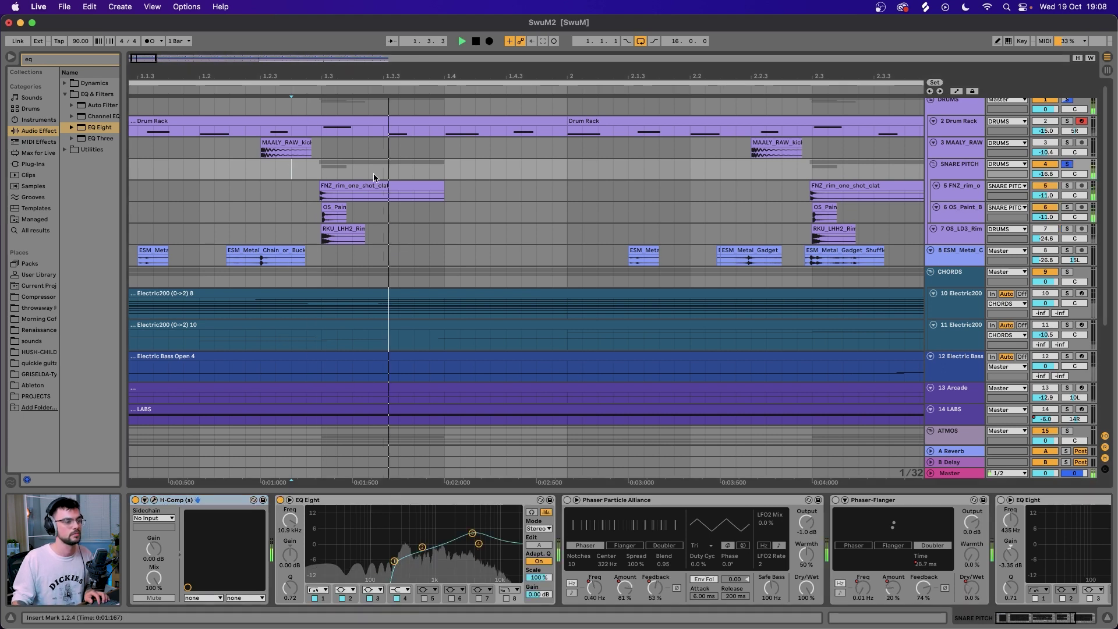
key(minus)
key(space)
key(space)
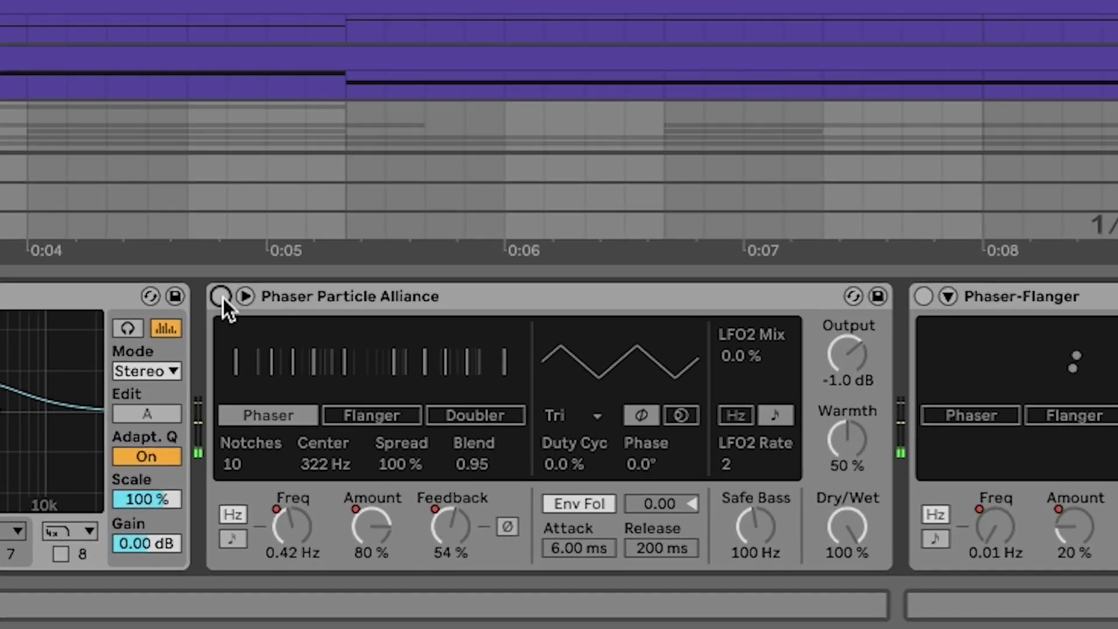
click(568, 501)
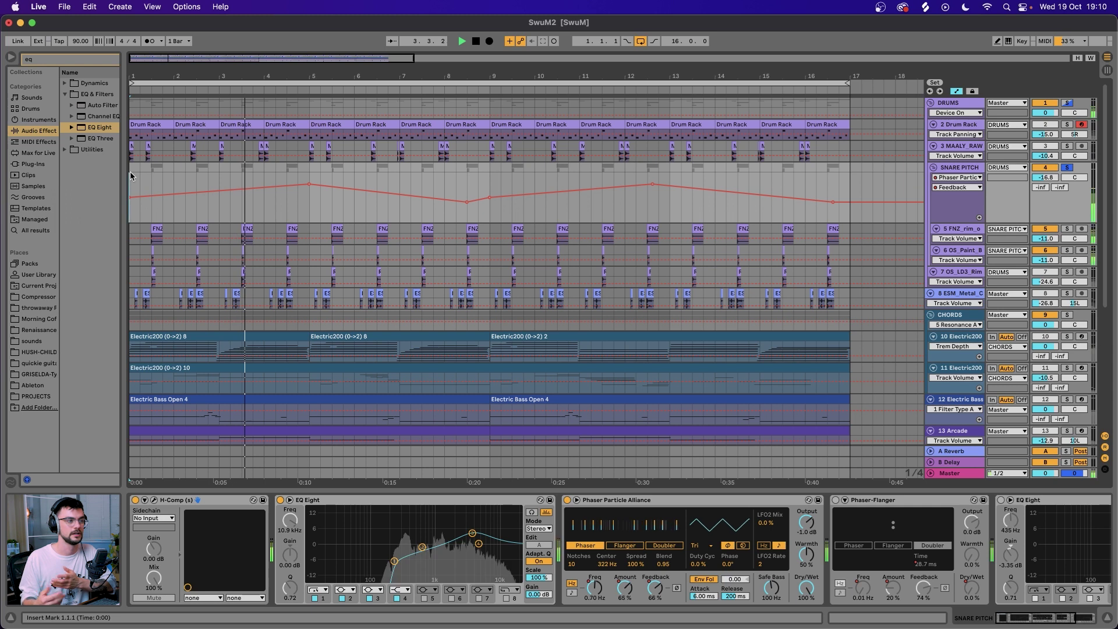
Switch on the snare group's Phaser-Flanger and play from 4.2.3 to hear it.
click(837, 501)
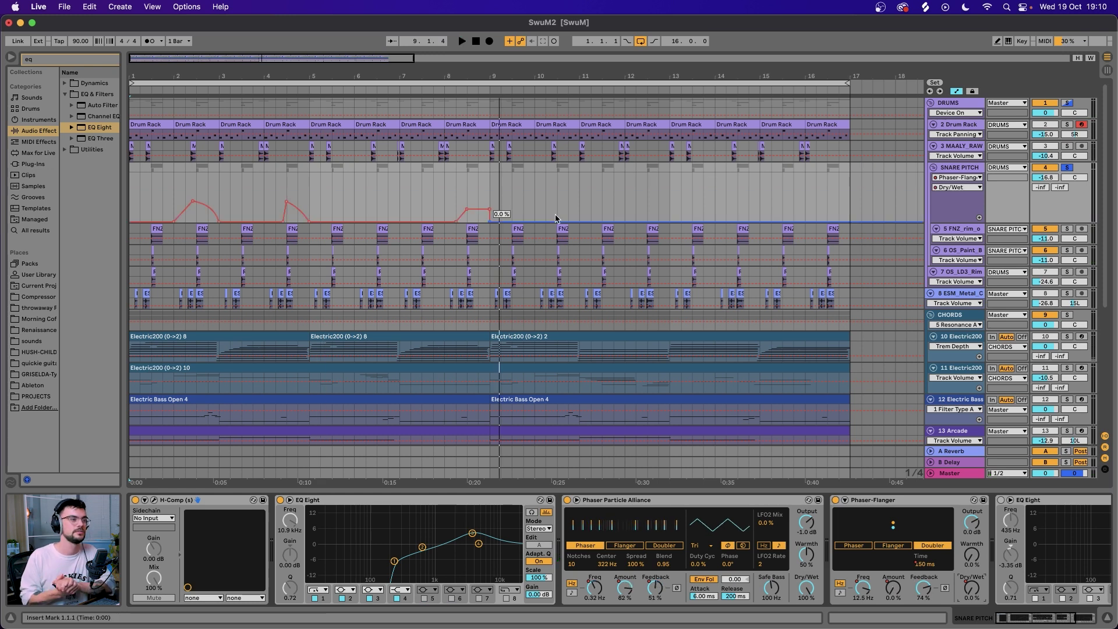
scroll(277, 195, up, 5)
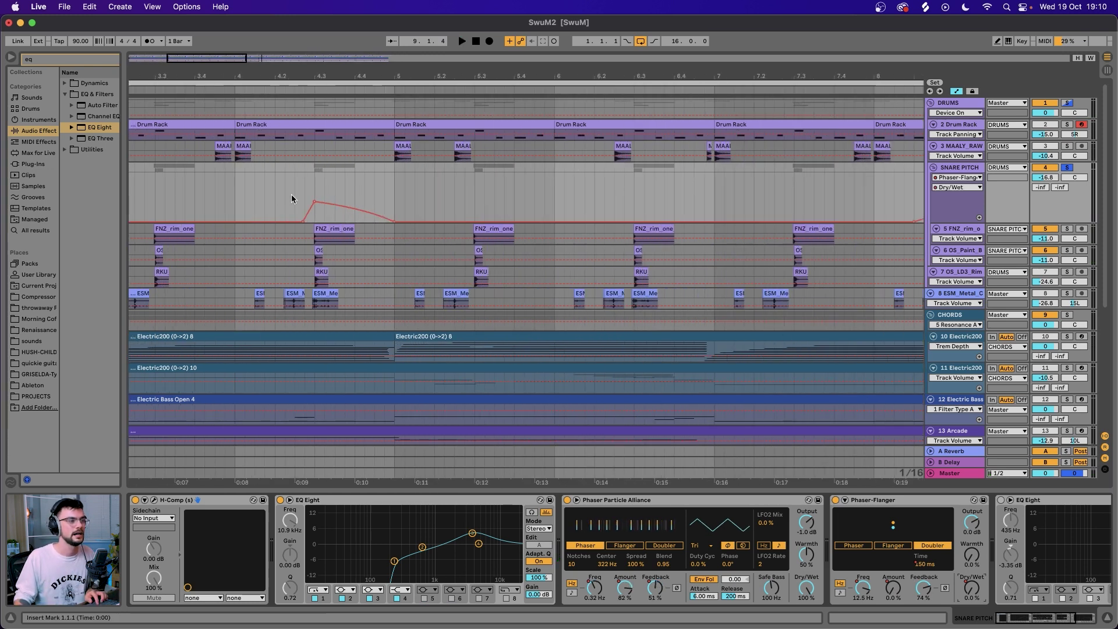
click(298, 195)
key(space)
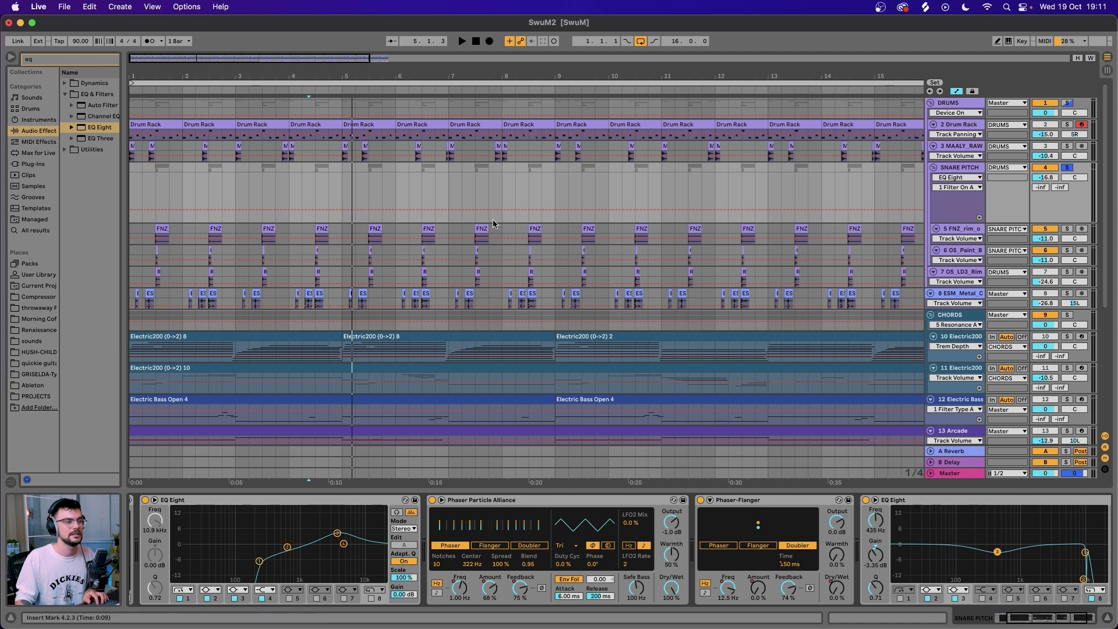
Enable a low cut around 316 Hz on the final EQ Eight while playing.
scroll(493, 223, down, 1)
key(space)
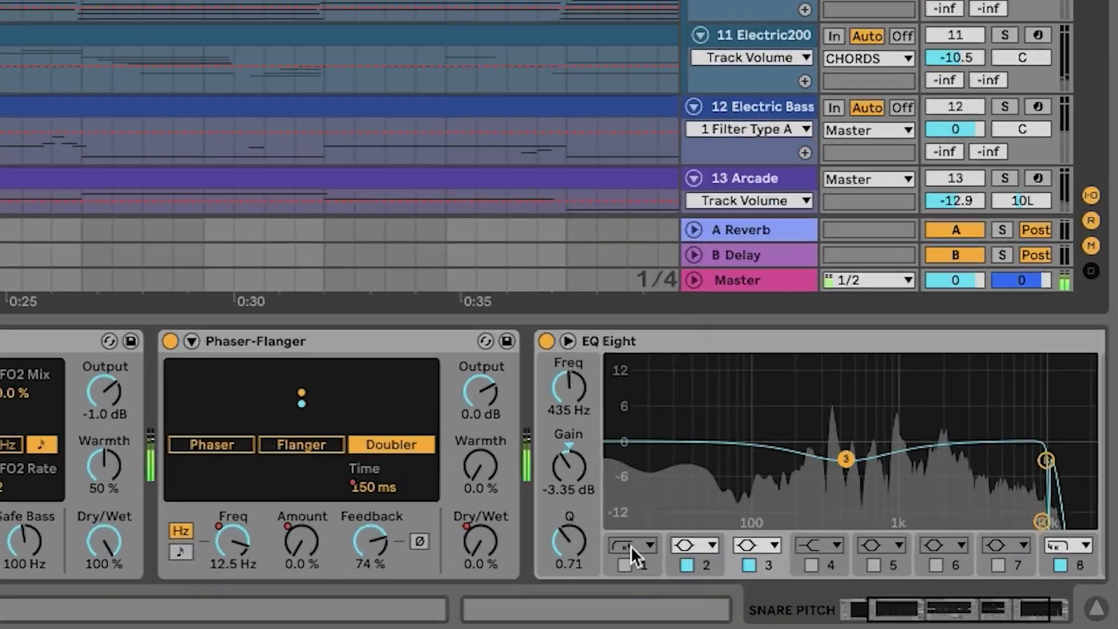
click(900, 598)
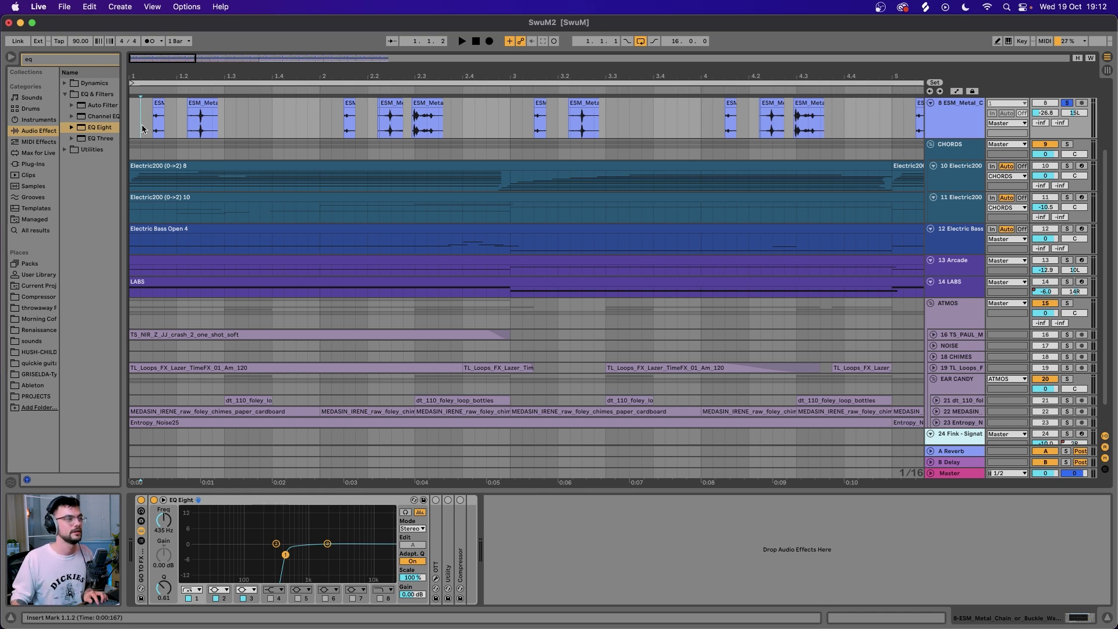
Play the beat from the Drum Rack lane's start and zoom out to show more bars.
scroll(142, 124, up, 1)
key(space)
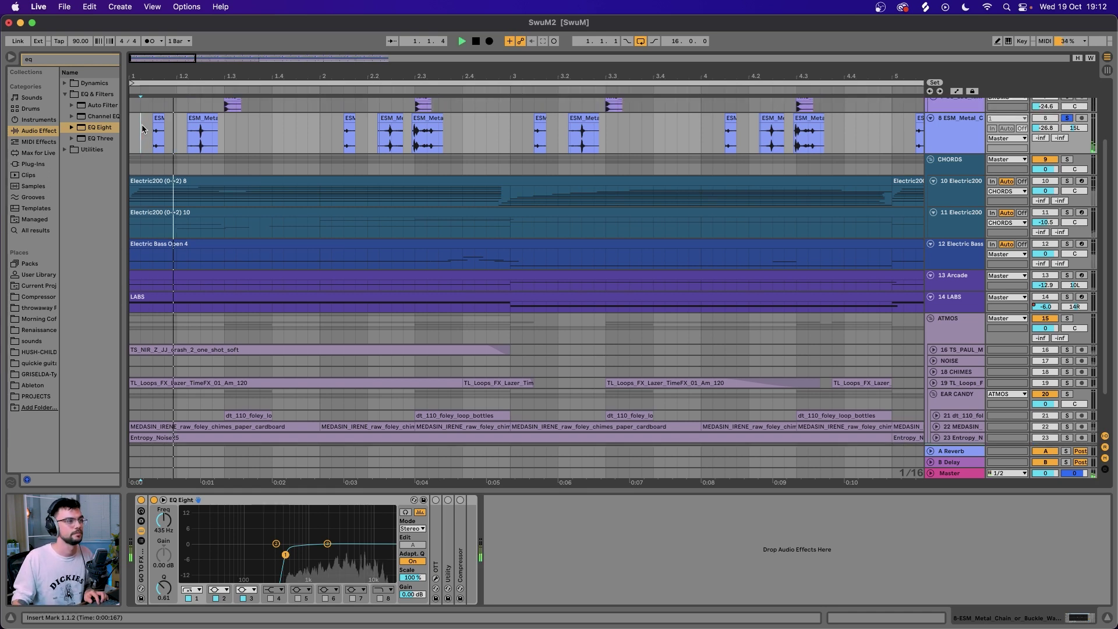
click(345, 137)
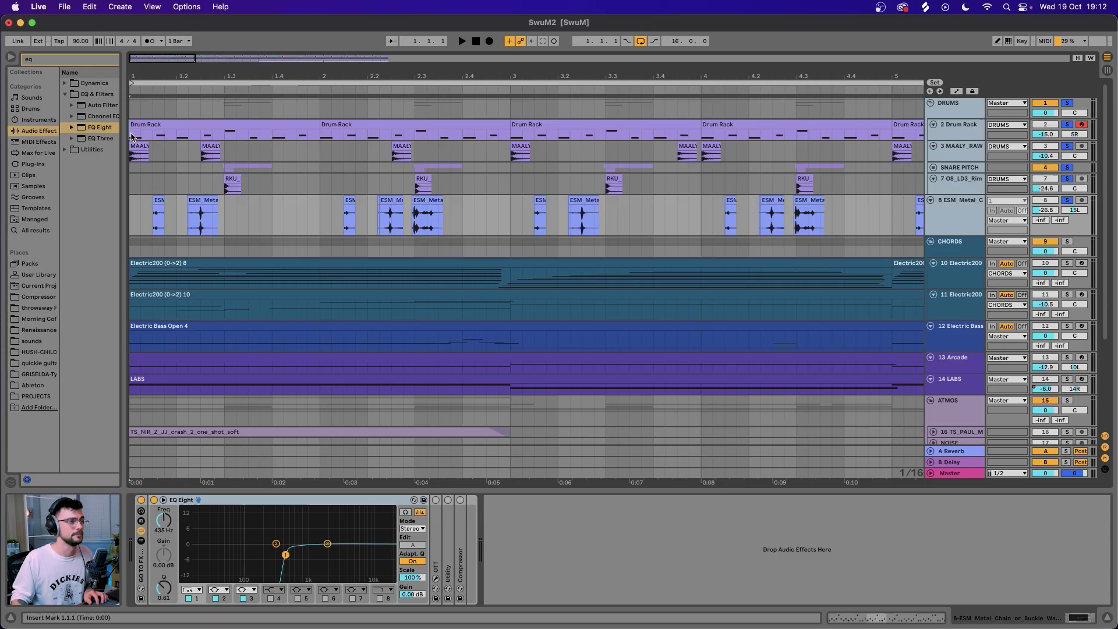
click(131, 137)
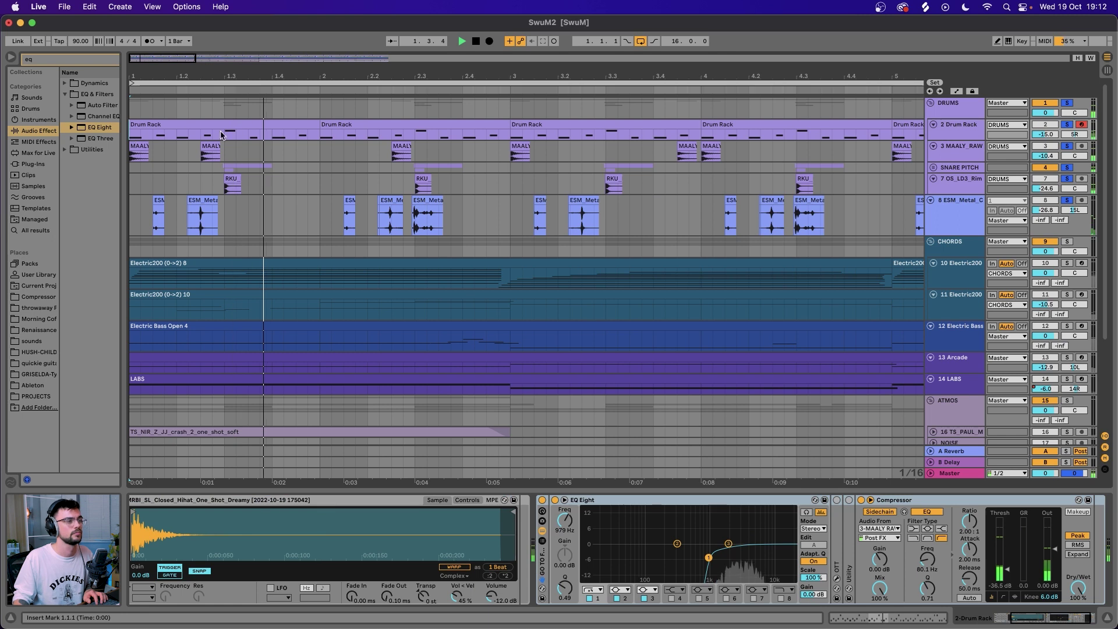
key(minus)
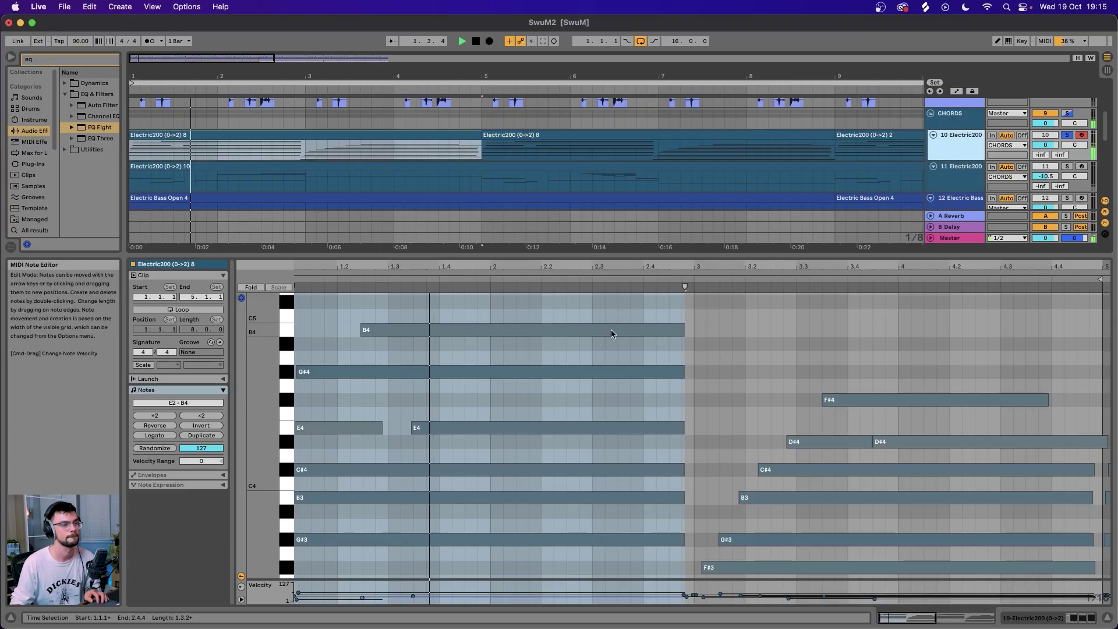
Scroll through the Electric200 chord clip's notes while listening to the part.
scroll(674, 331, down, 3)
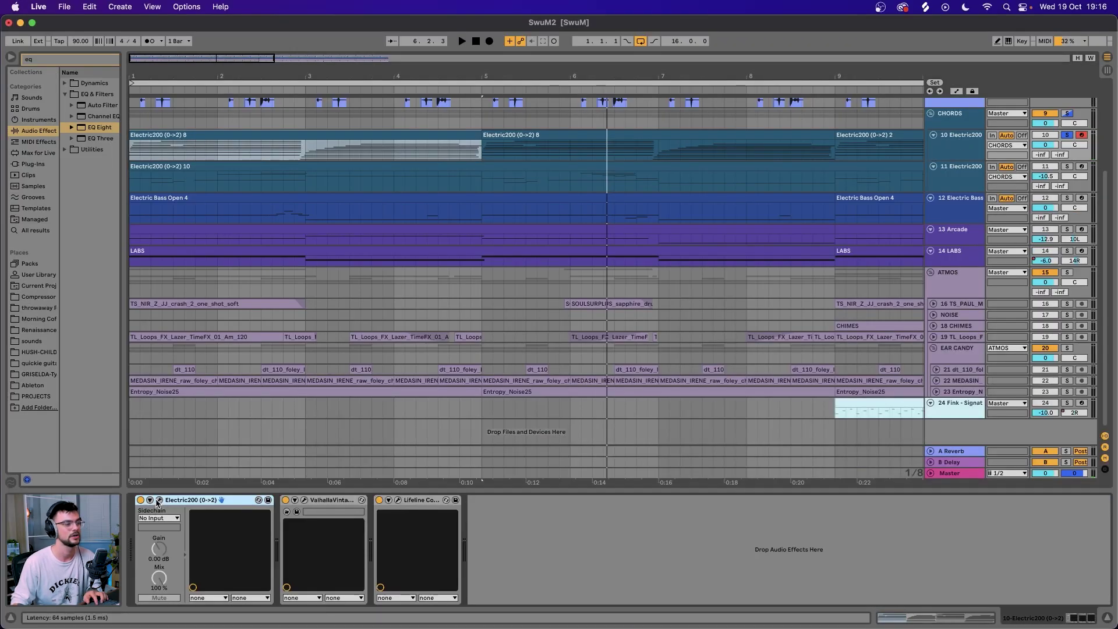
Open and close the Electric200, ValhallaVintageVerb and Lifeline Console plug-in windows.
click(159, 500)
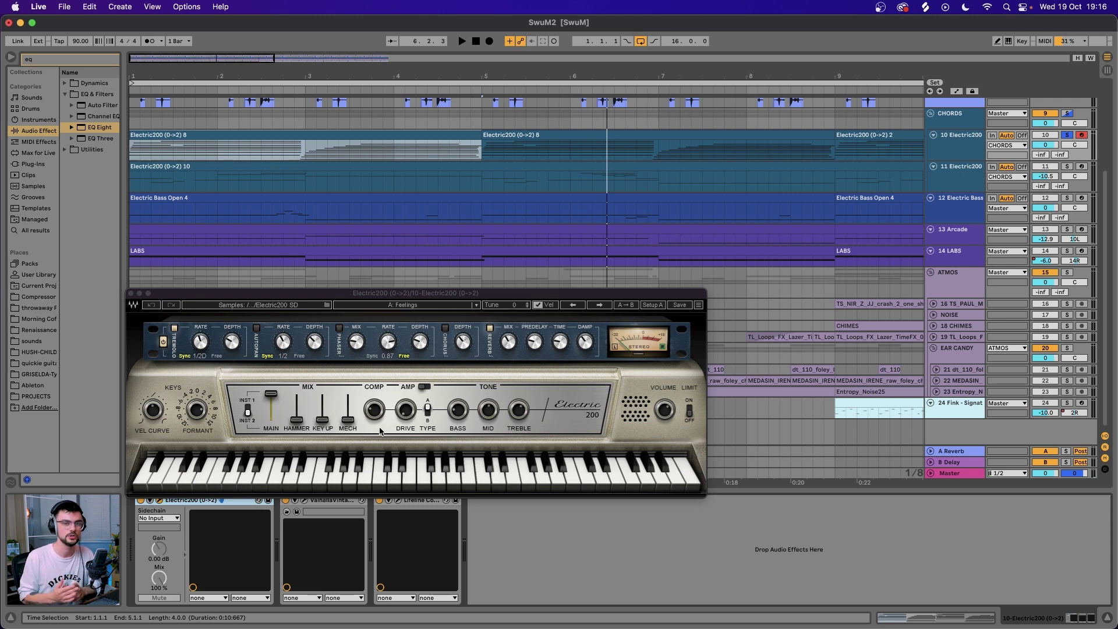
click(131, 294)
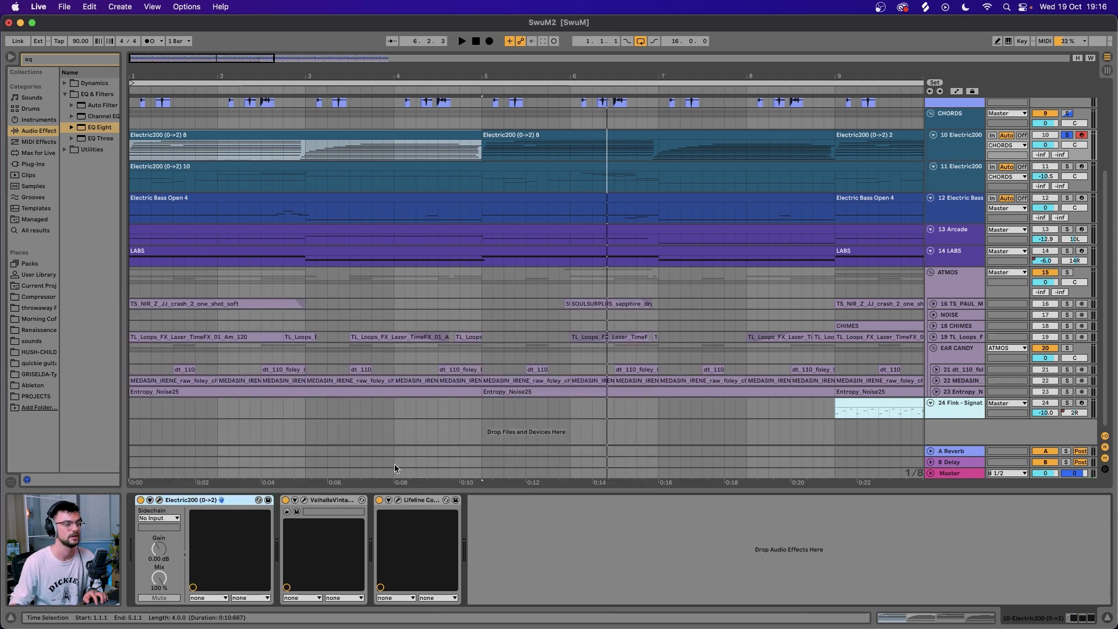
click(298, 512)
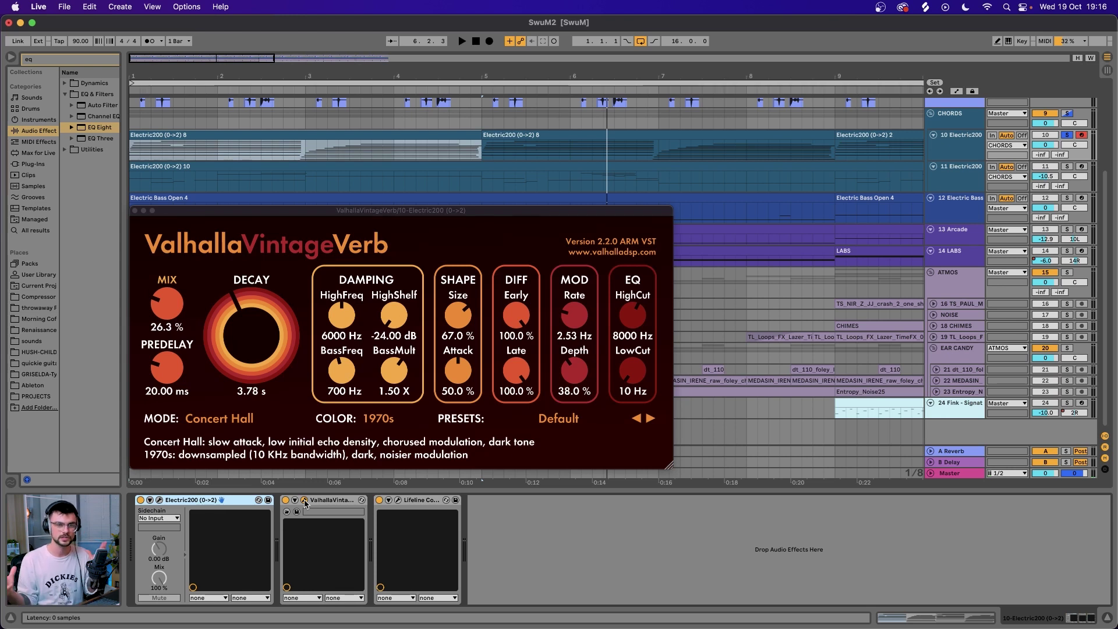
click(135, 211)
click(399, 499)
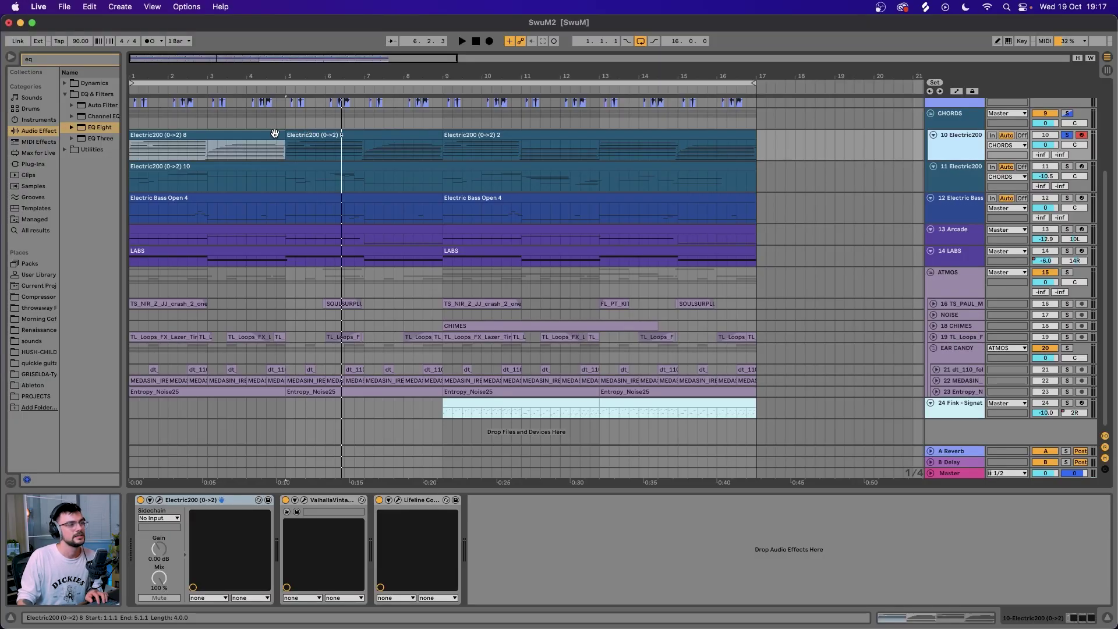
Play the chord part from bar 5, then select bars 11–14.
drag(519, 154, 540, 155)
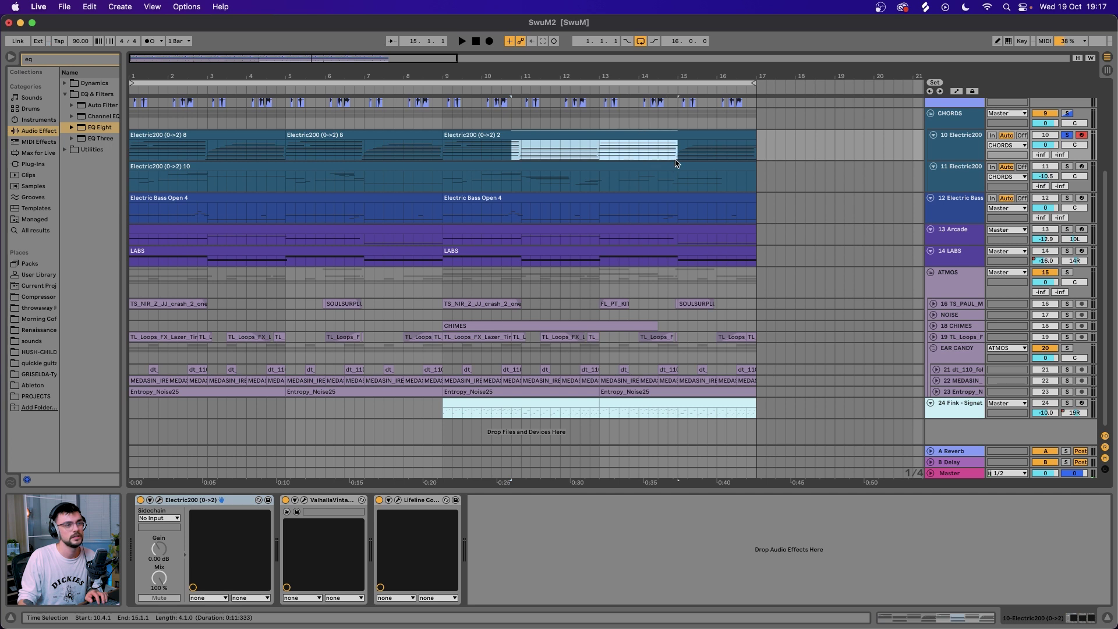
click(513, 149)
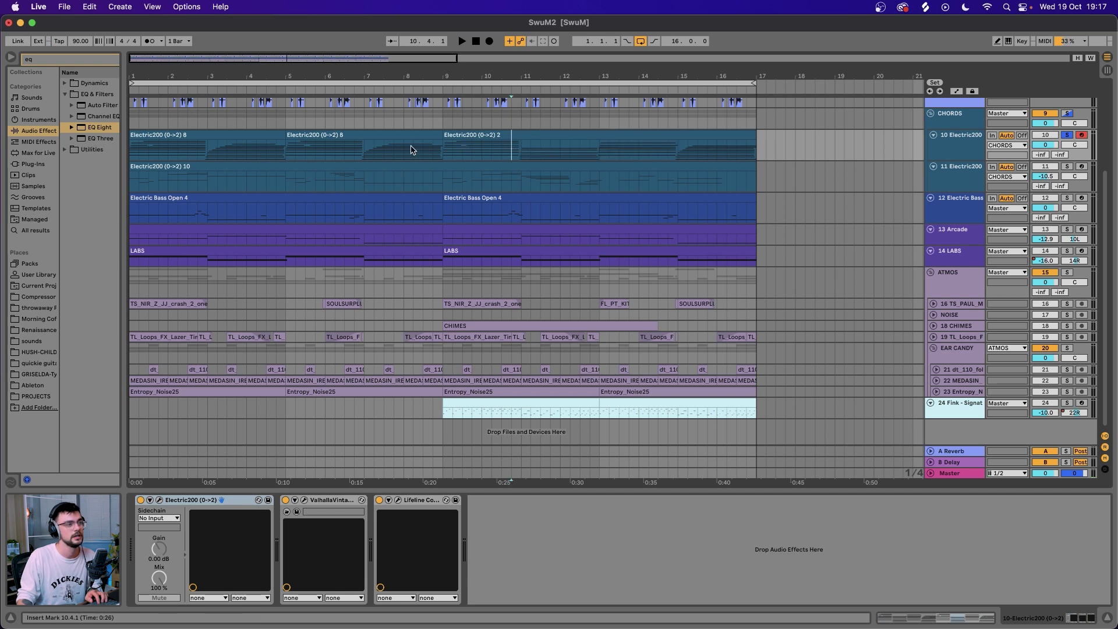
click(284, 148)
key(space)
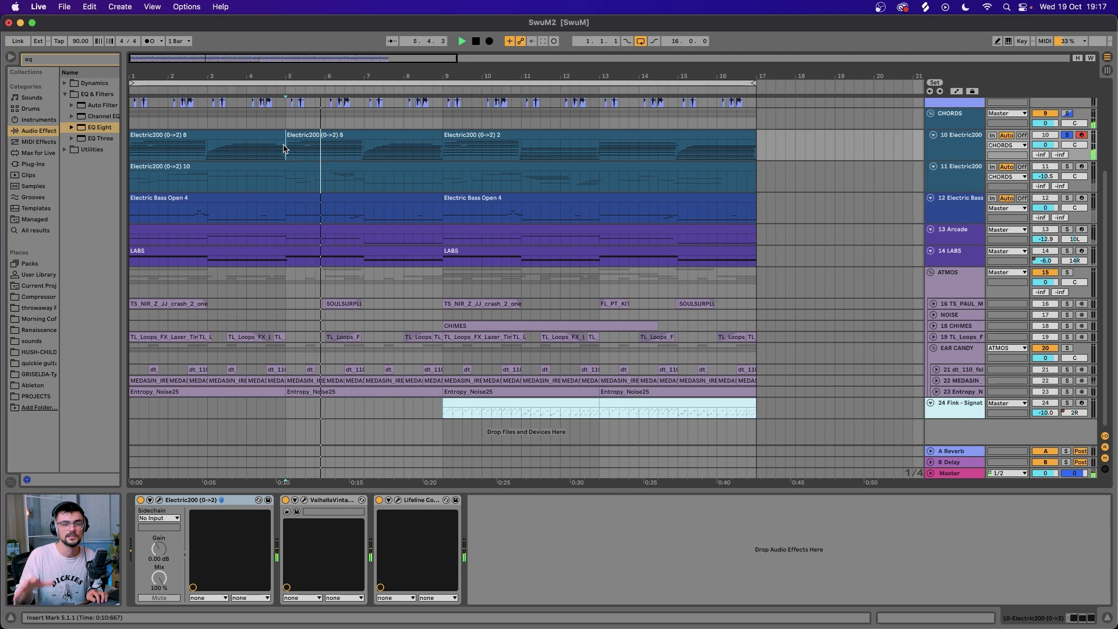
click(599, 146)
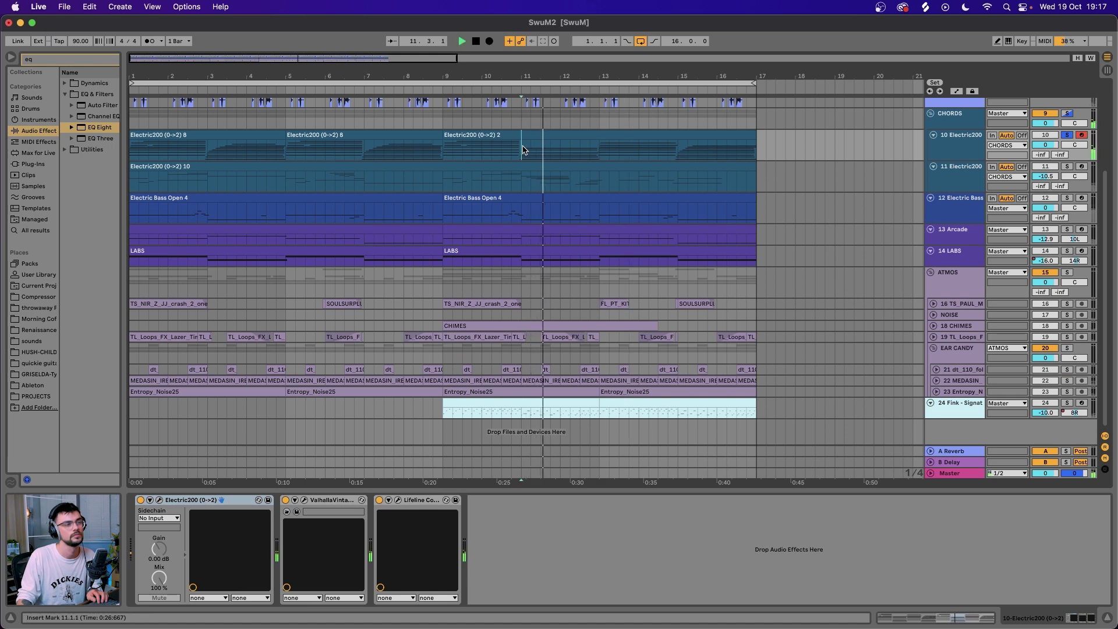
drag(522, 150, 645, 157)
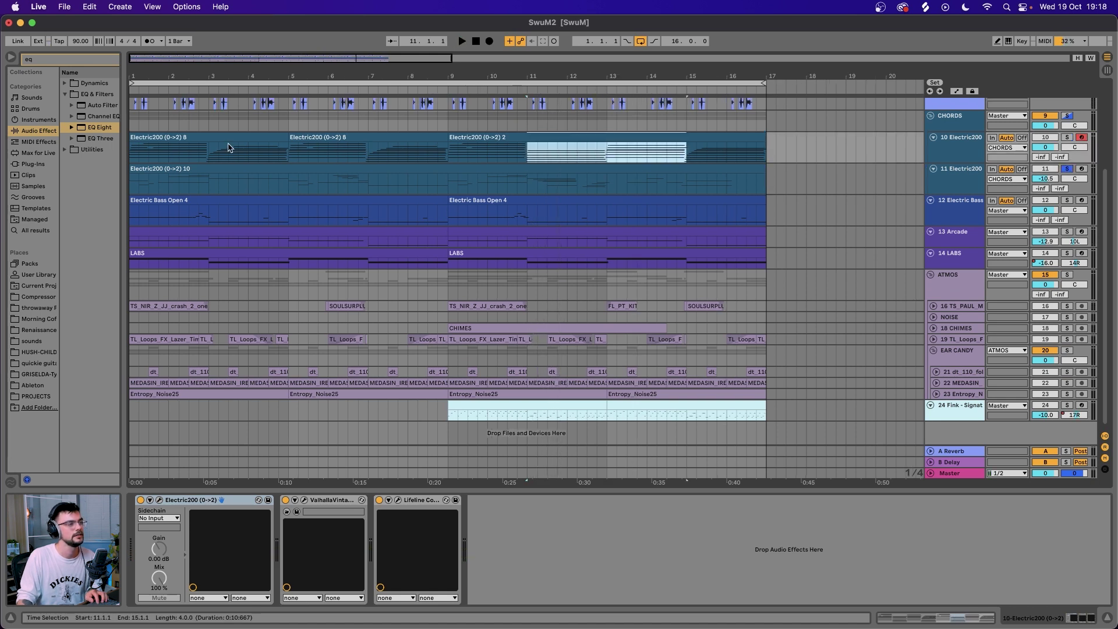
Open the Electric200 (0->2) 10 clip's notes in an enlarged editor and play the clip.
double_click(326, 180)
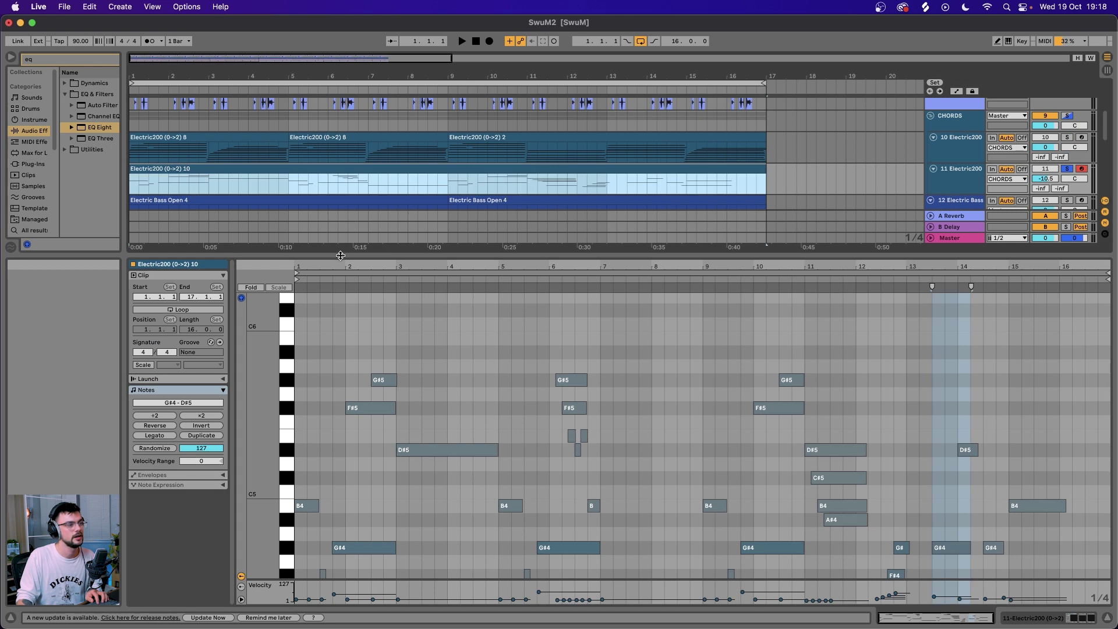
drag(340, 256, 341, 225)
scroll(344, 380, down, 5)
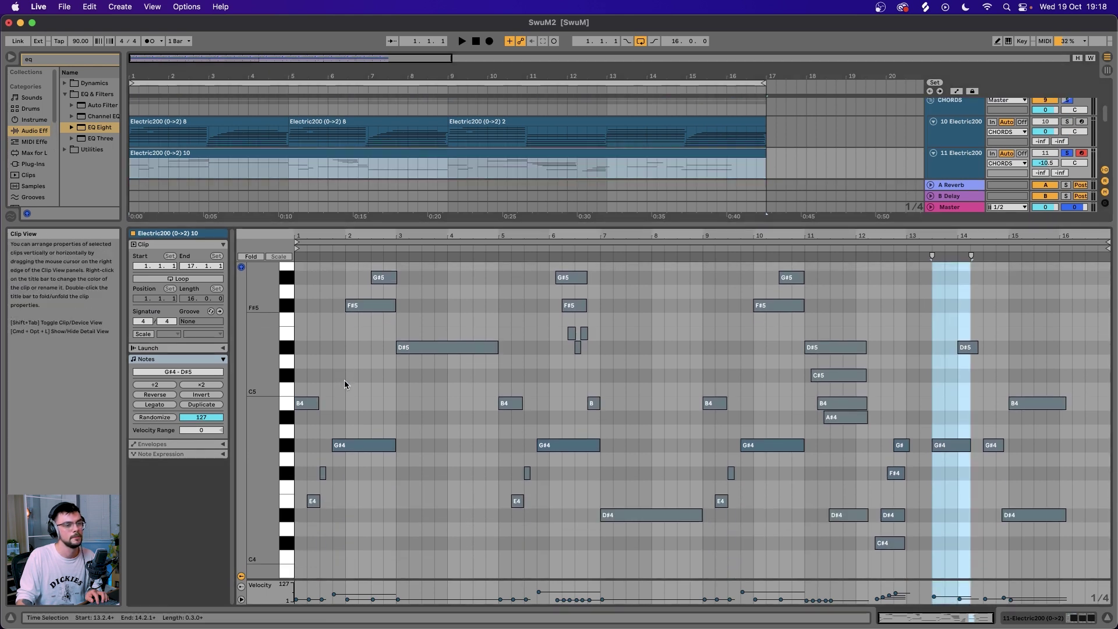
drag(810, 282, 944, 463)
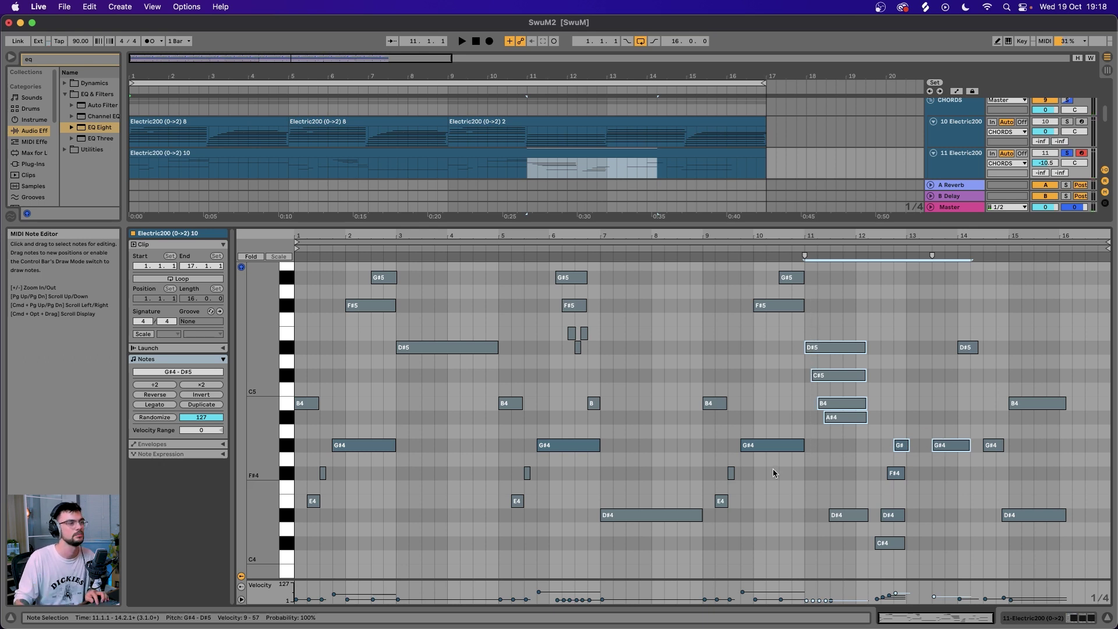
click(181, 154)
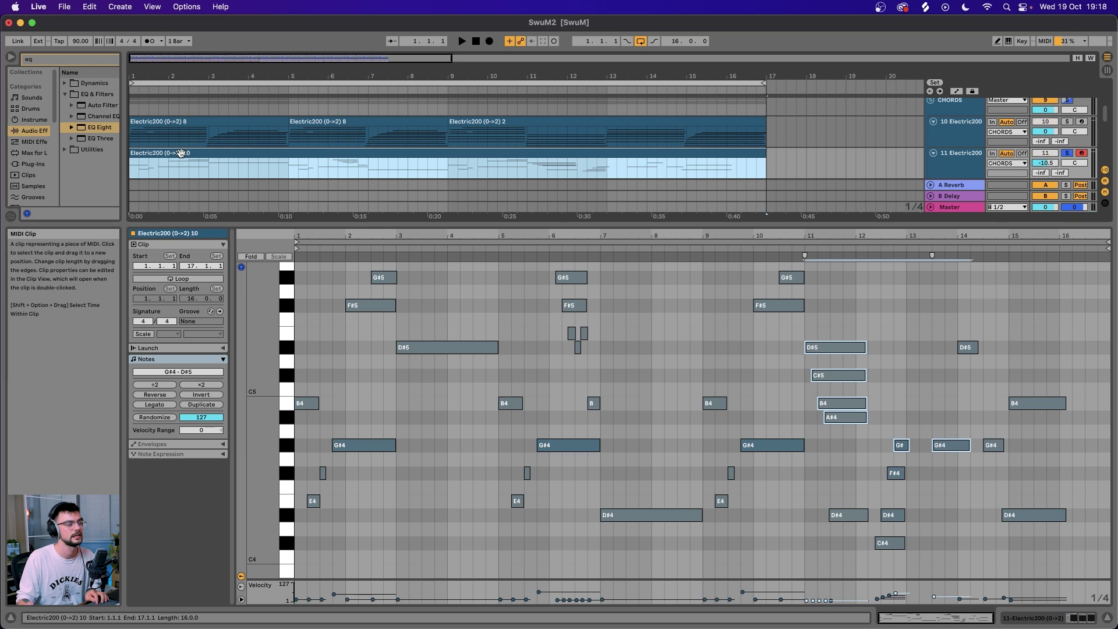
key(space)
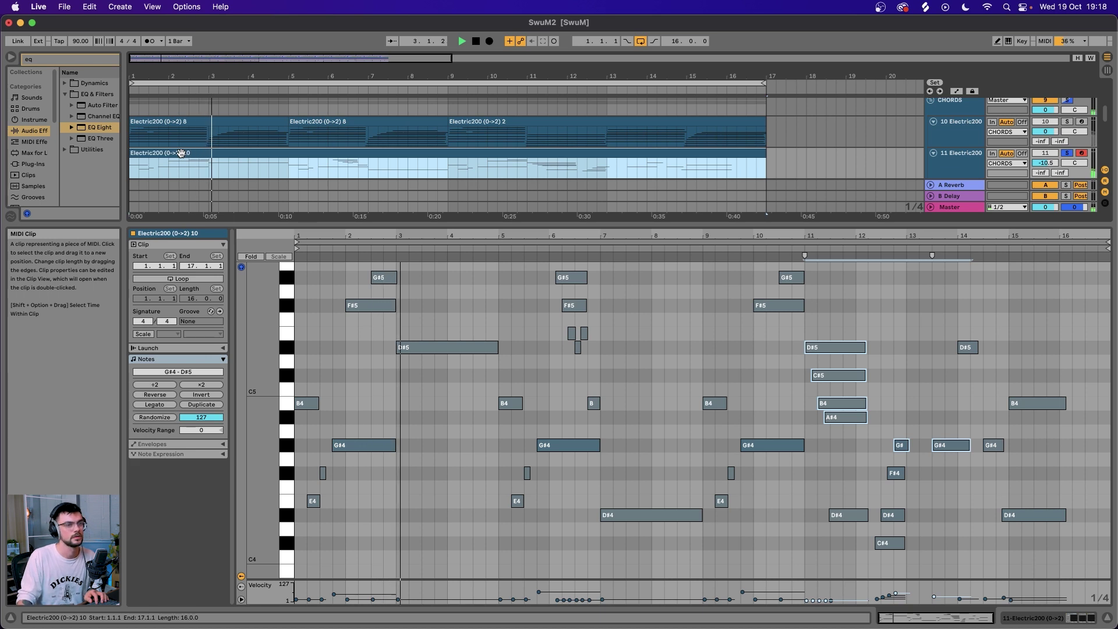
key(space)
key(space)
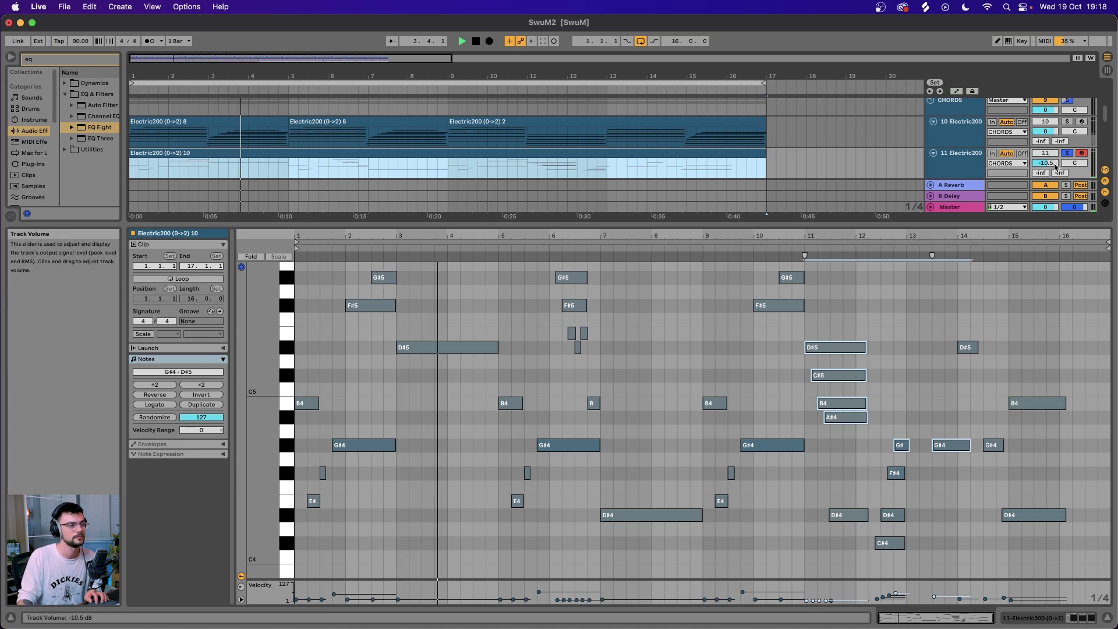
Compare both keys clips' notes from bar 5 to 17 while playing, then view only clip 10.
shift+click(287, 145)
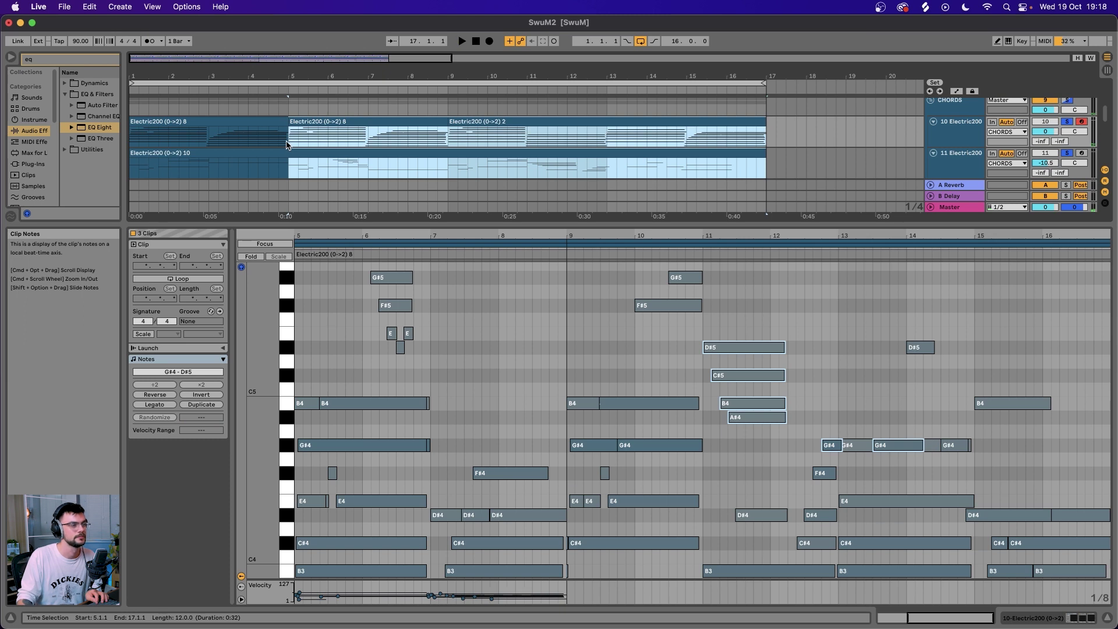
key(space)
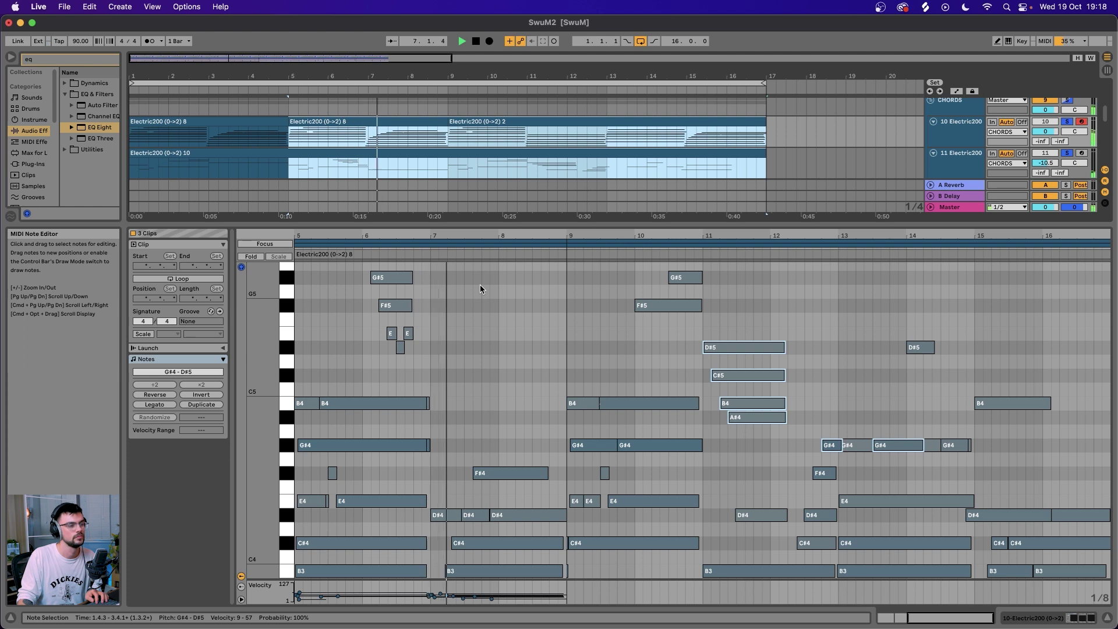
scroll(480, 288, down, 2)
scroll(481, 288, down, 4)
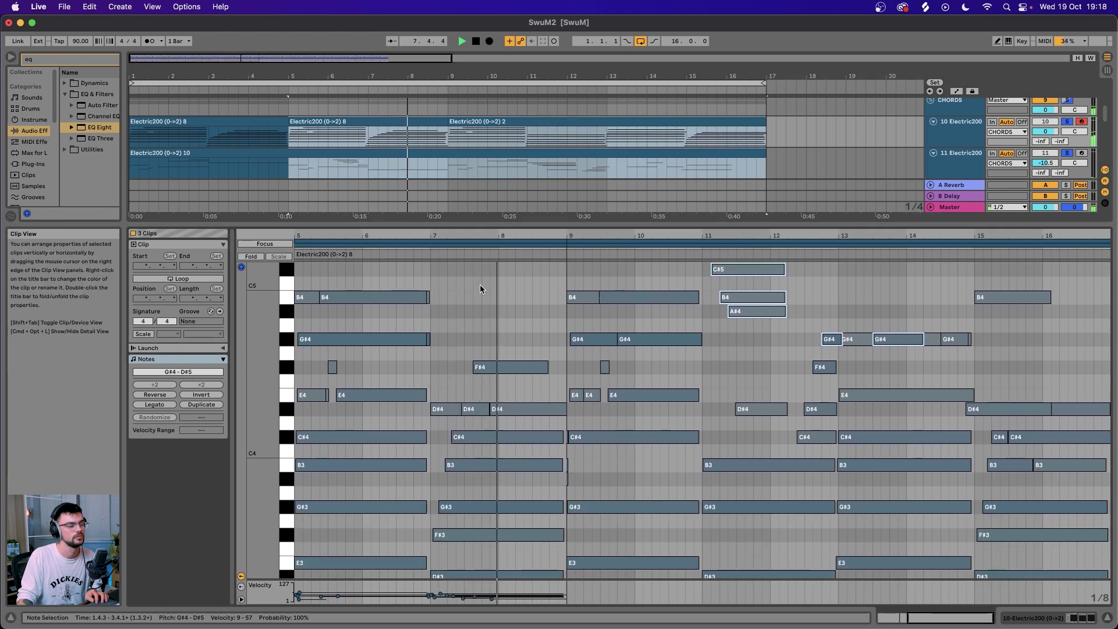
scroll(480, 288, down, 2)
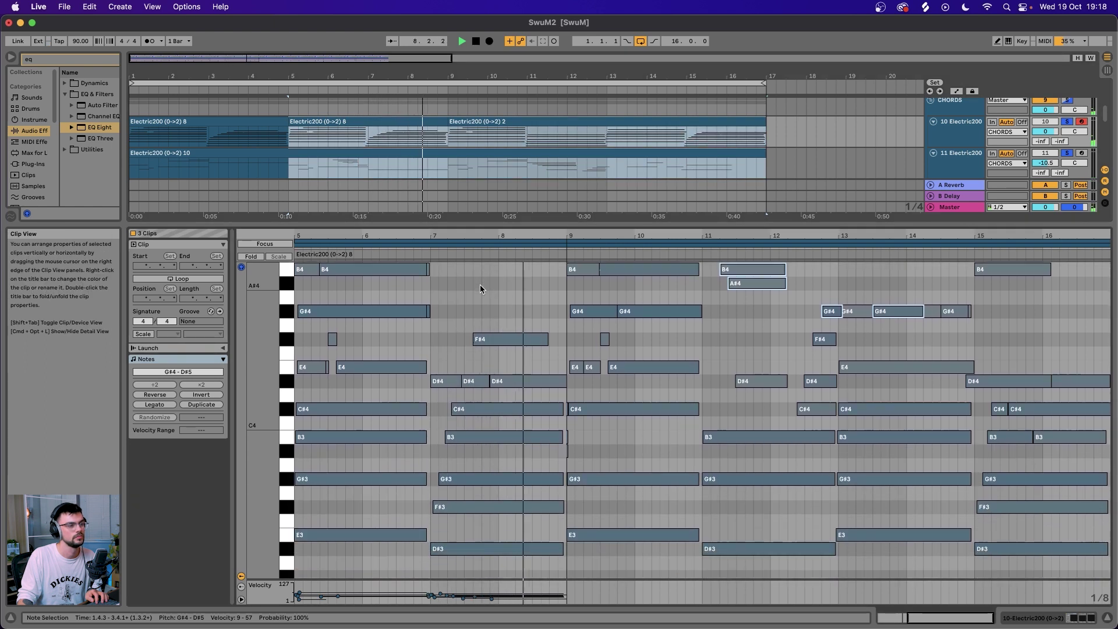
click(452, 152)
scroll(602, 326, up, 2)
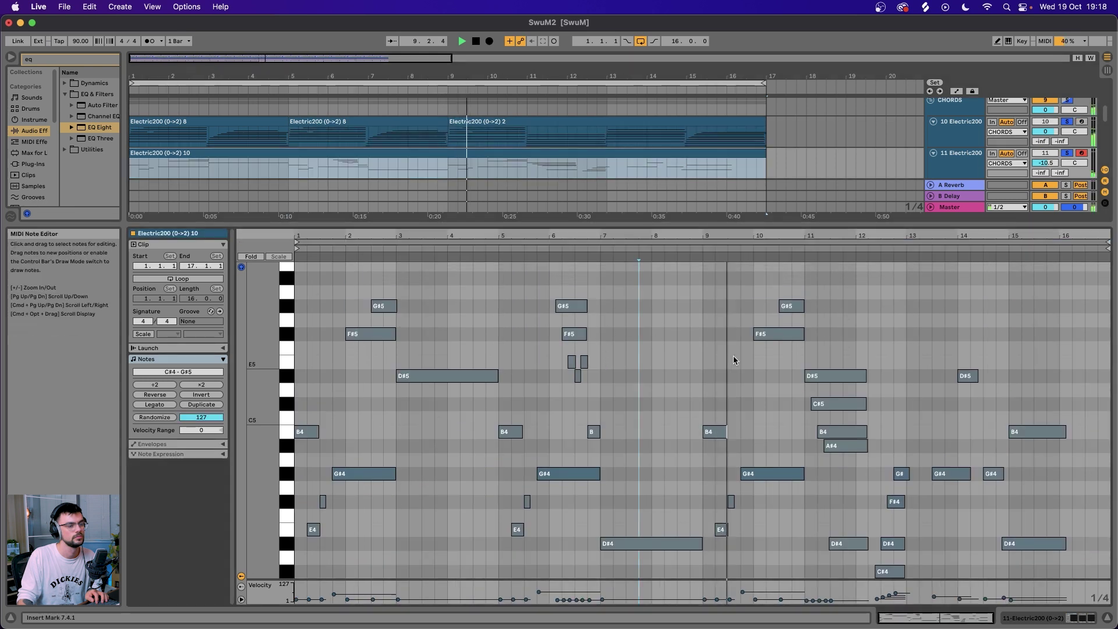
scroll(773, 354, up, 3)
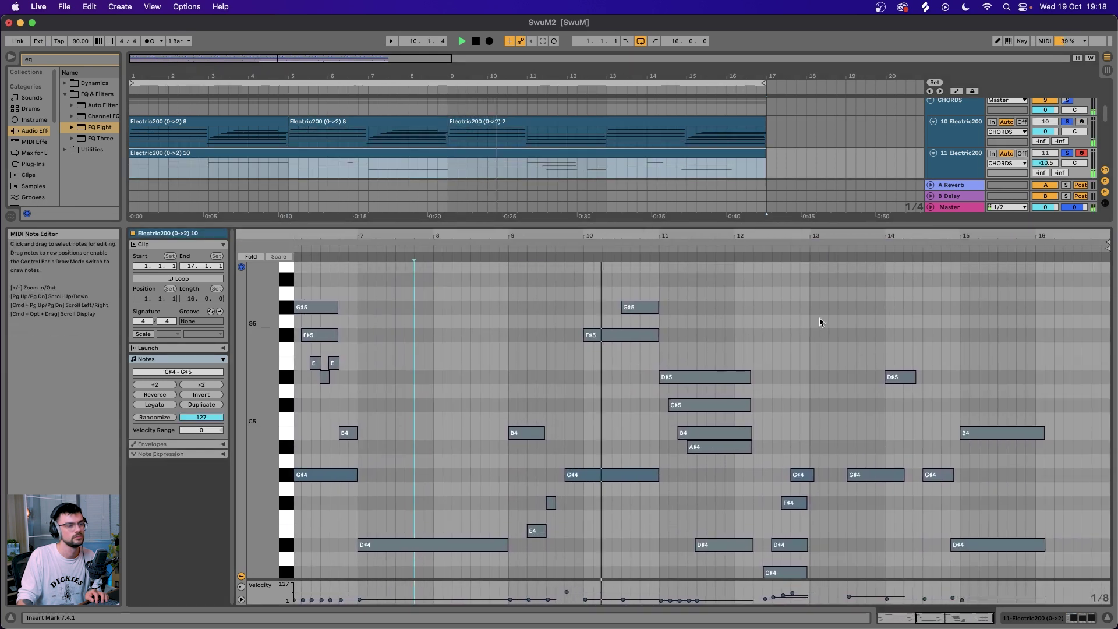
scroll(819, 322, down, 4)
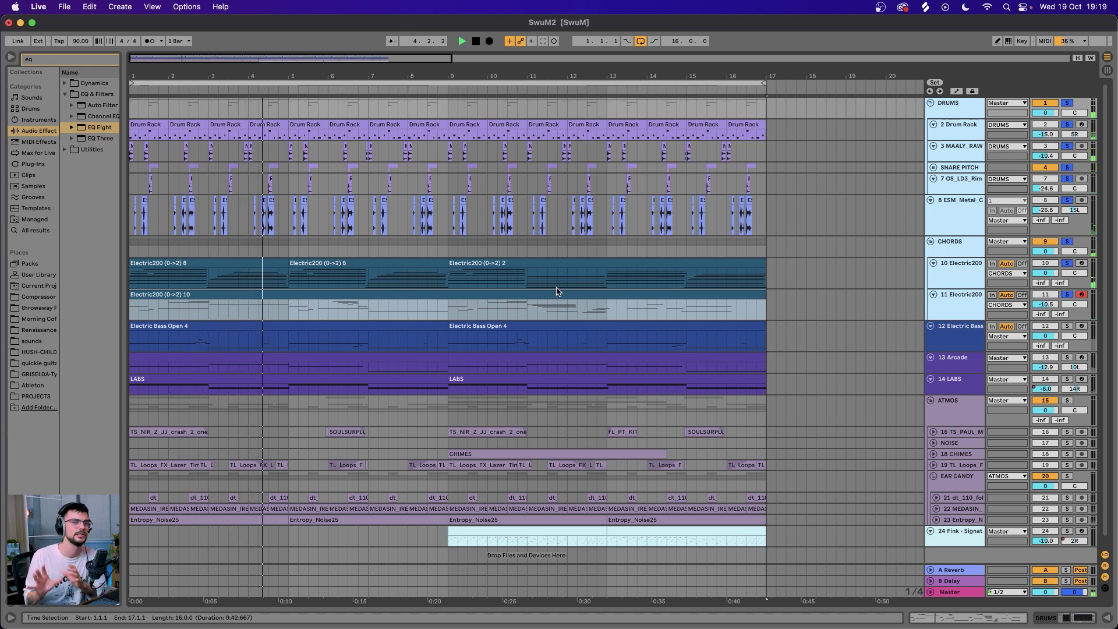
Stop playback, open the bass clip, and lengthen the first E2 and G#1 notes.
key(space)
double_click(505, 328)
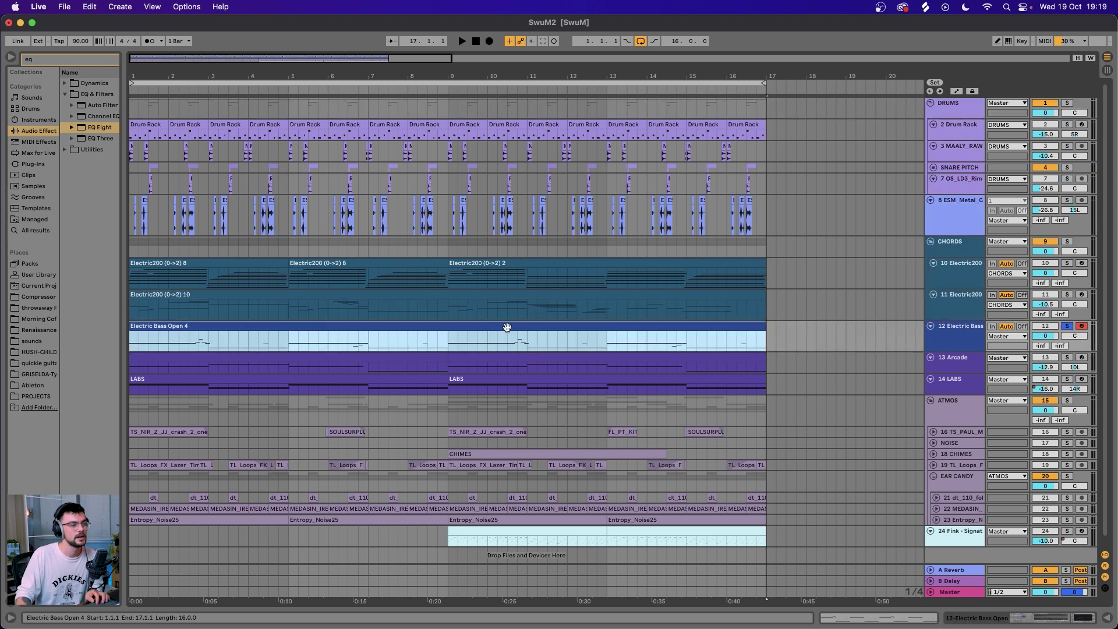
click(335, 412)
shift+click(433, 524)
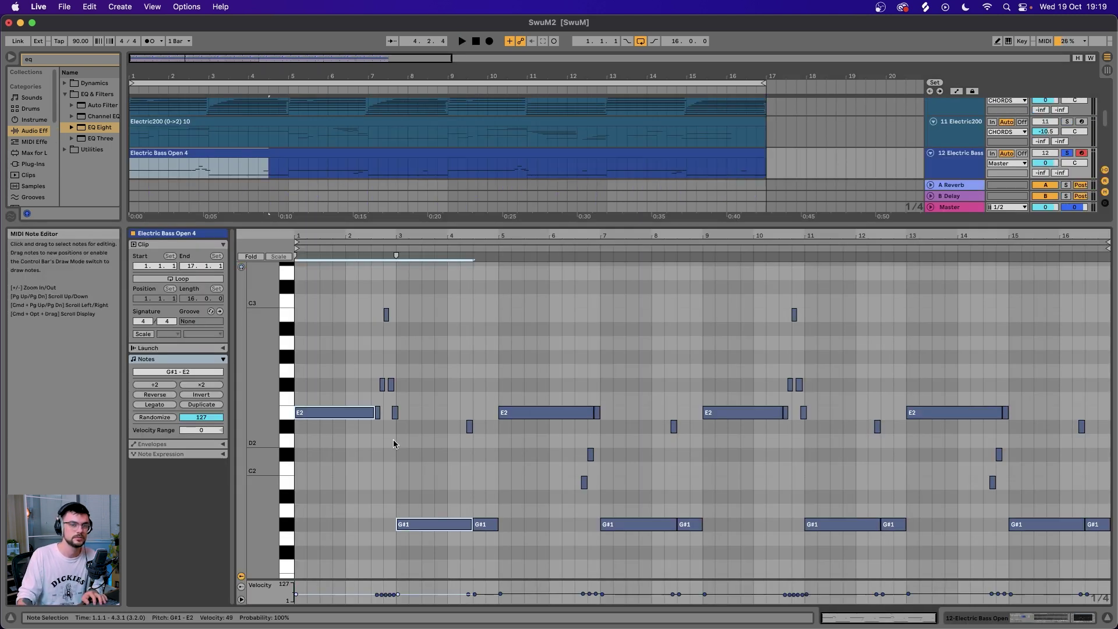
drag(373, 415, 395, 416)
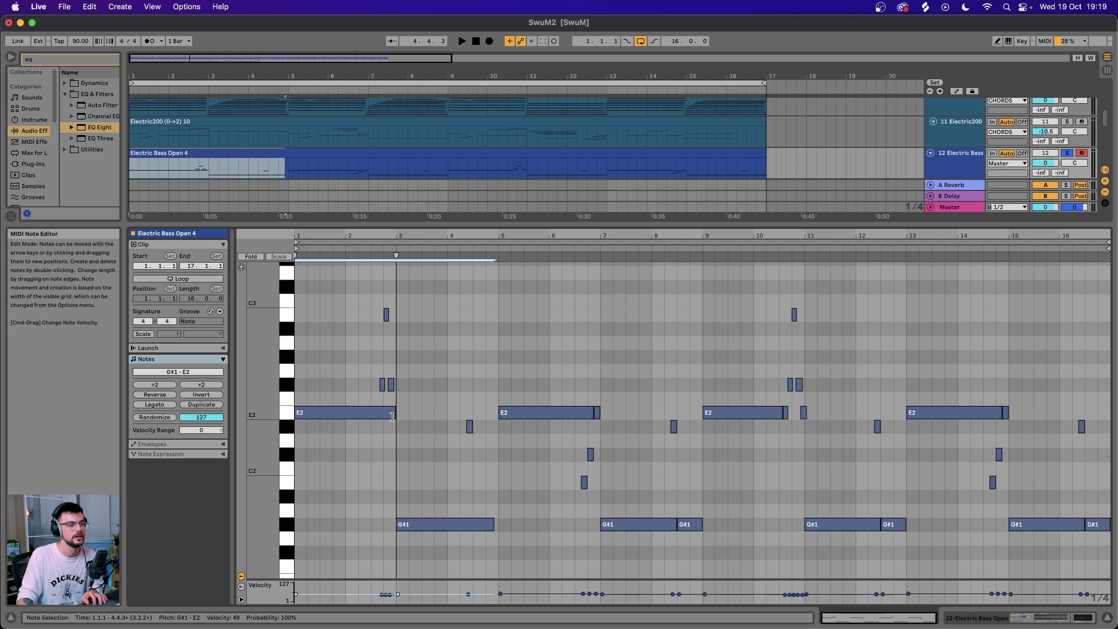
Reselect several bass notes, undo the last note edit, and play the bass part.
drag(442, 560, 390, 491)
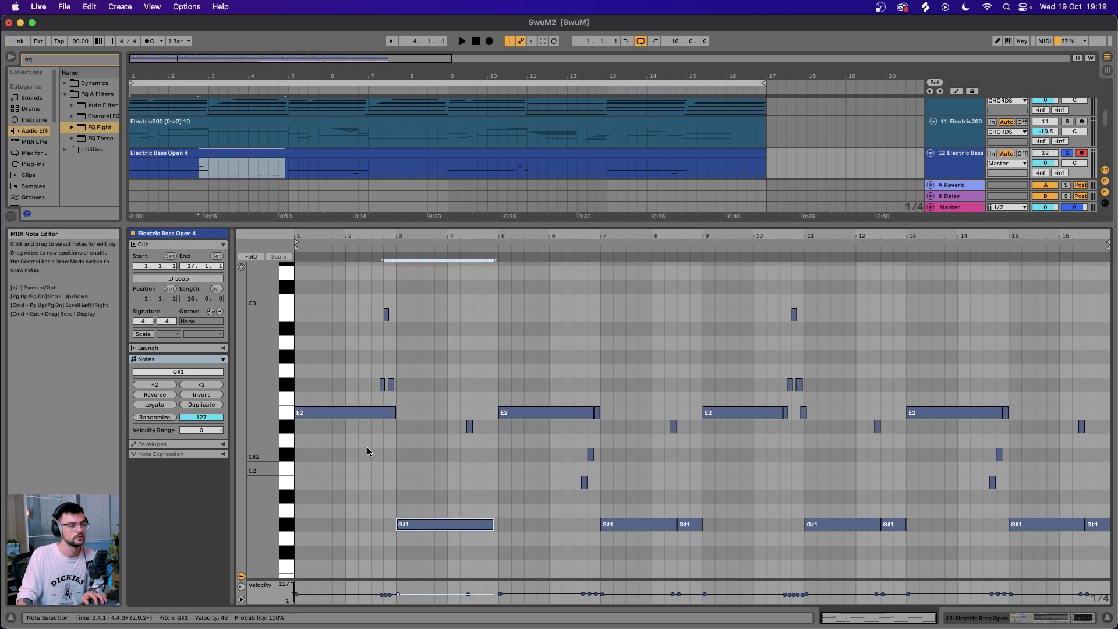
drag(367, 452, 333, 391)
drag(428, 447, 444, 525)
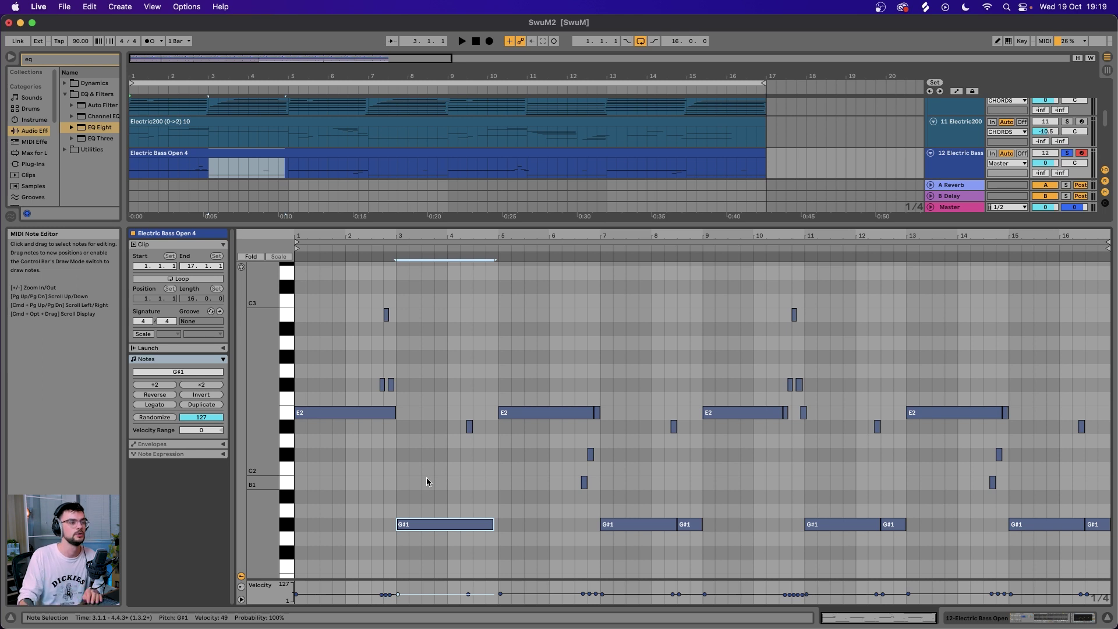
click(400, 394)
drag(399, 394, 371, 292)
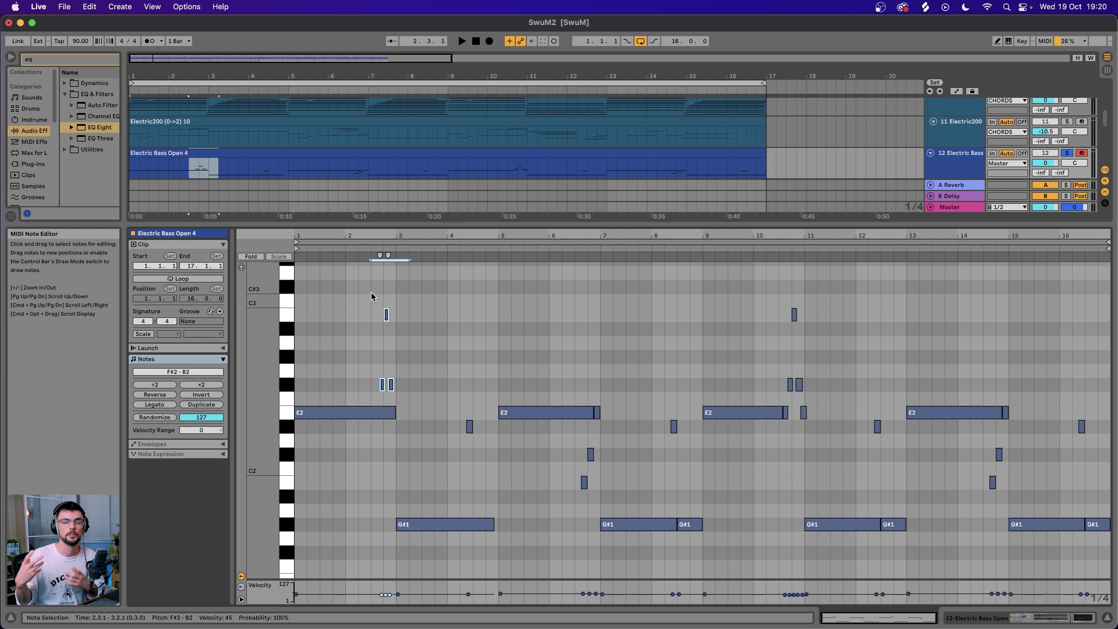
key(super+z)
key(space)
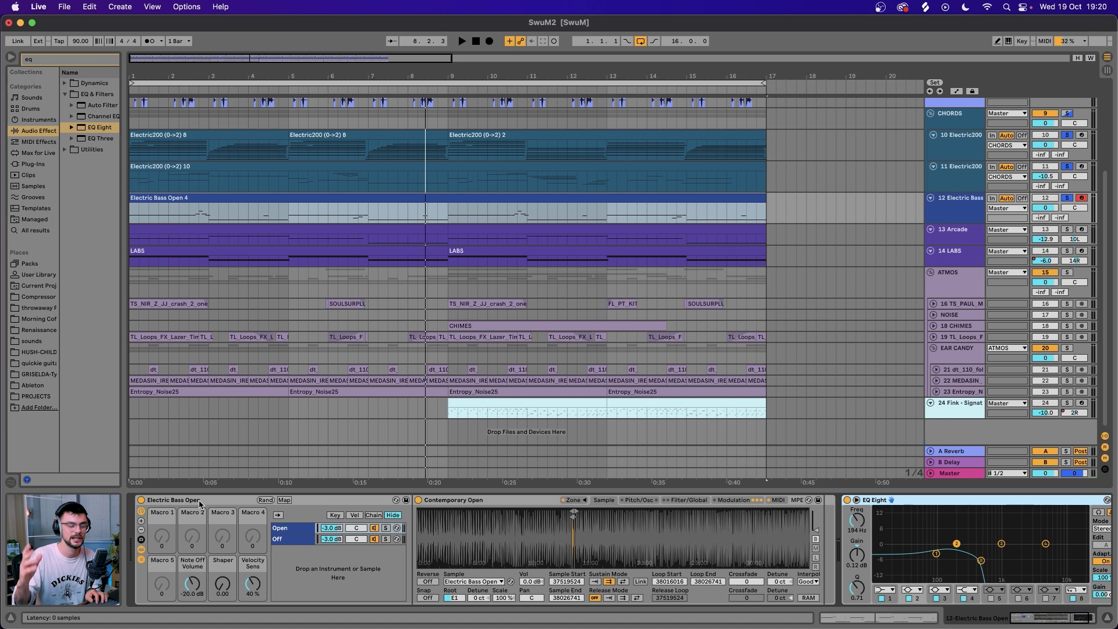
Select the 13 Arcade track to show its Arcade, EQ Eight and Utility devices.
scroll(200, 505, right, 3)
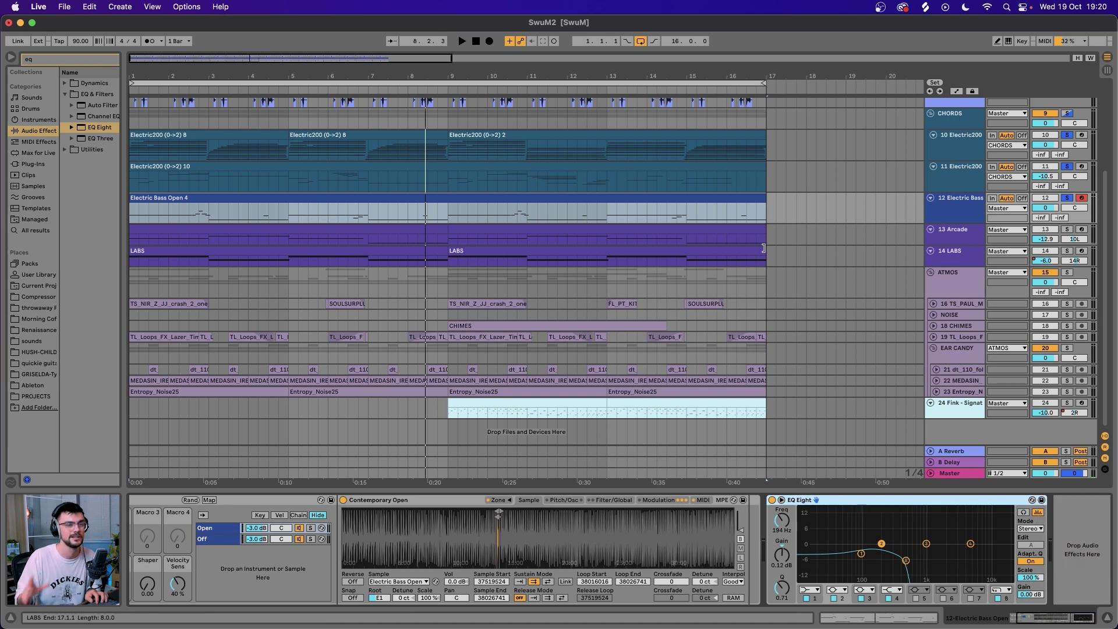
click(961, 240)
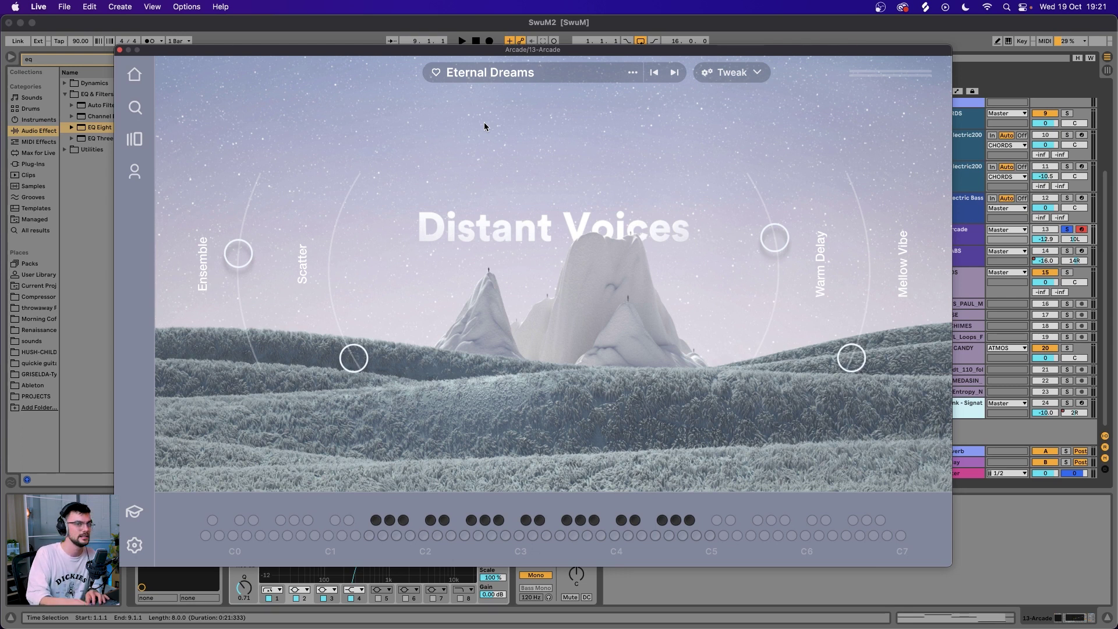
click(120, 50)
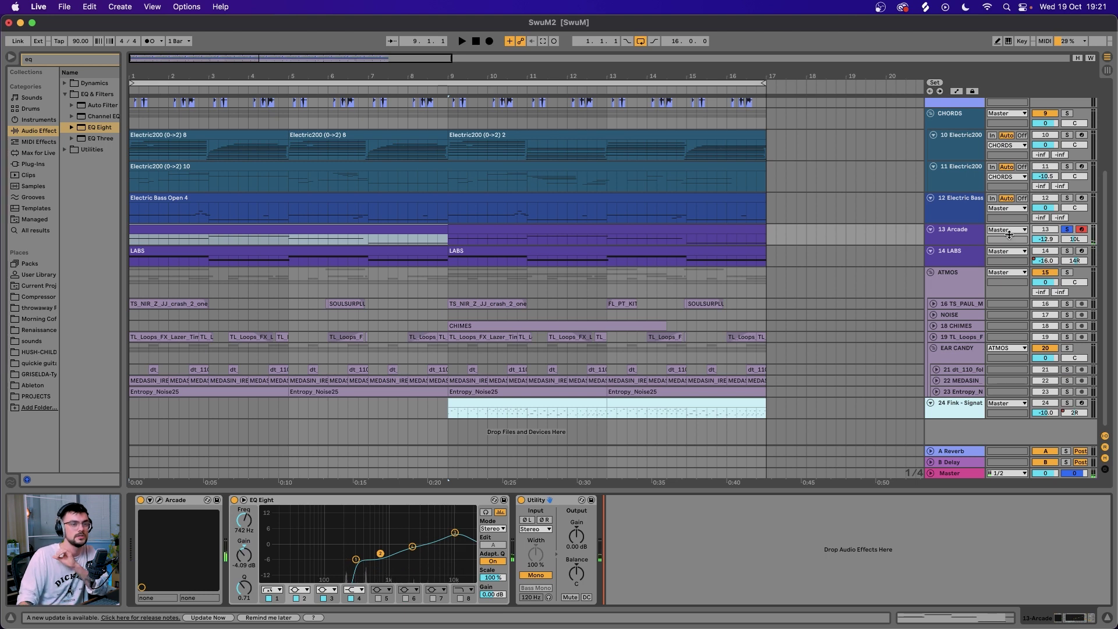
Solo the 14 LABS track instead of Arcade, check its LABS plug-in, then show automation lanes.
click(980, 250)
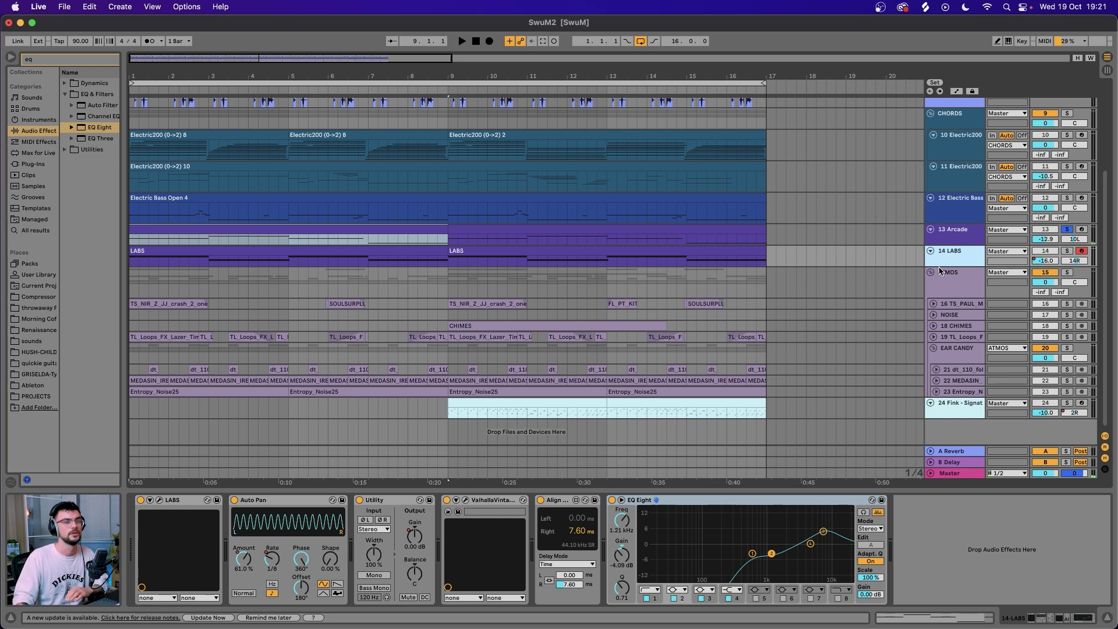
click(1070, 231)
click(1066, 250)
click(159, 500)
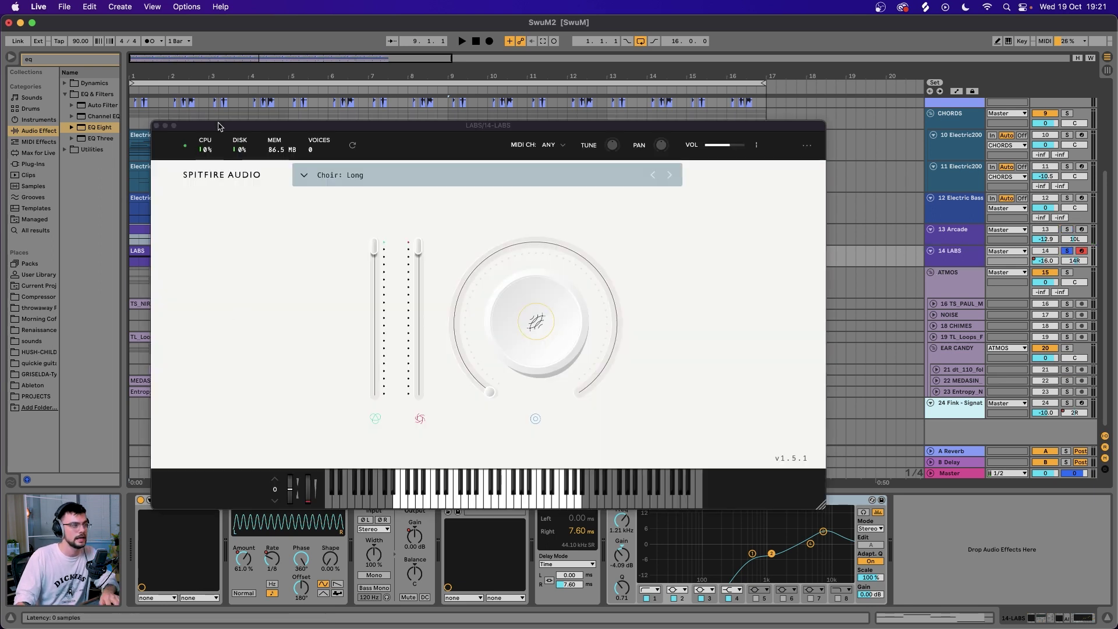
click(157, 125)
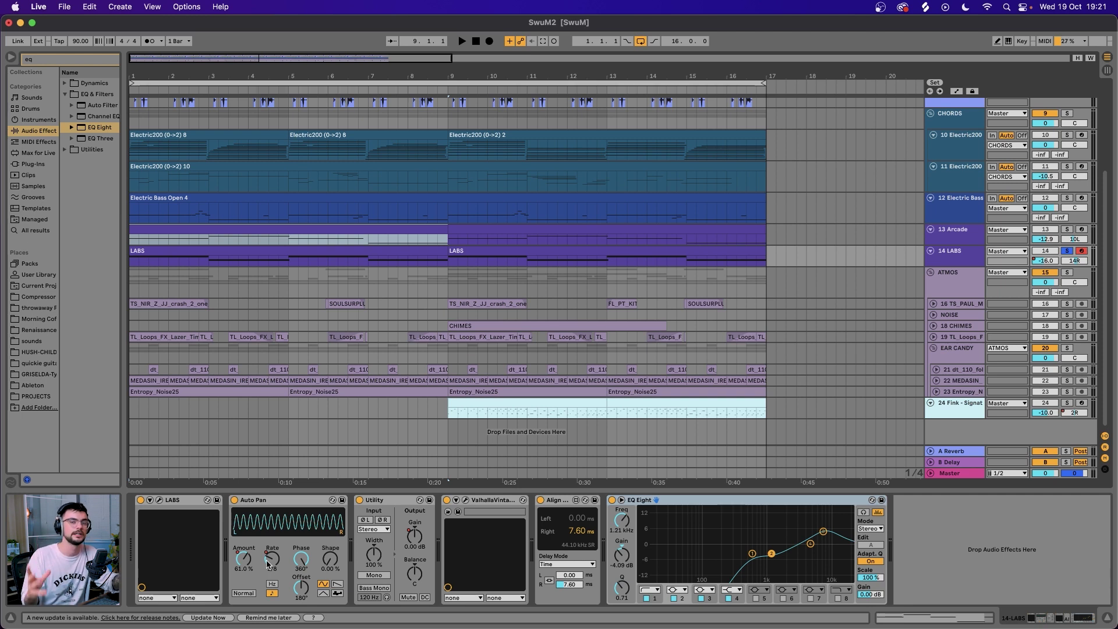
key(a)
key(space)
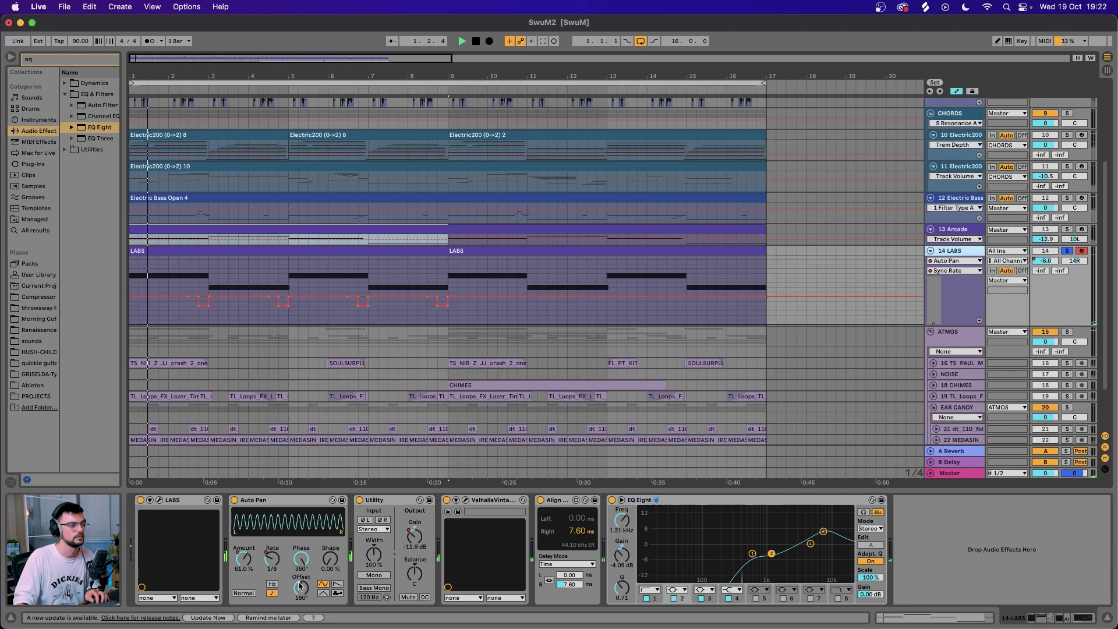
Review LABS Auto Pan Amount and Utility Gain automation and the ValhallaVintageVerb settings, then shrink the track.
click(248, 566)
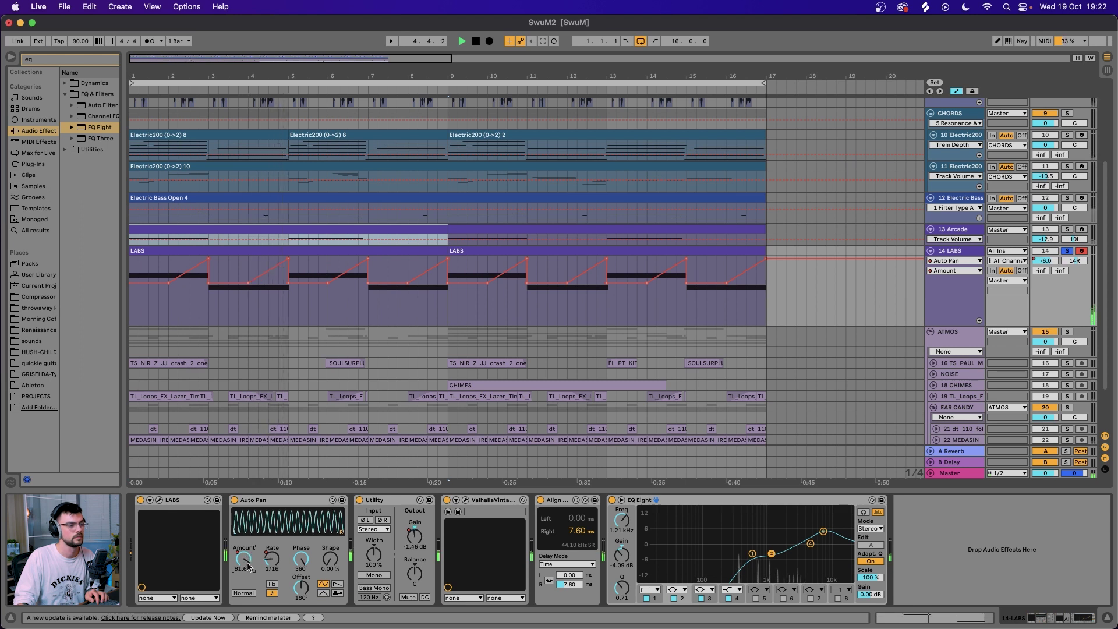
click(419, 535)
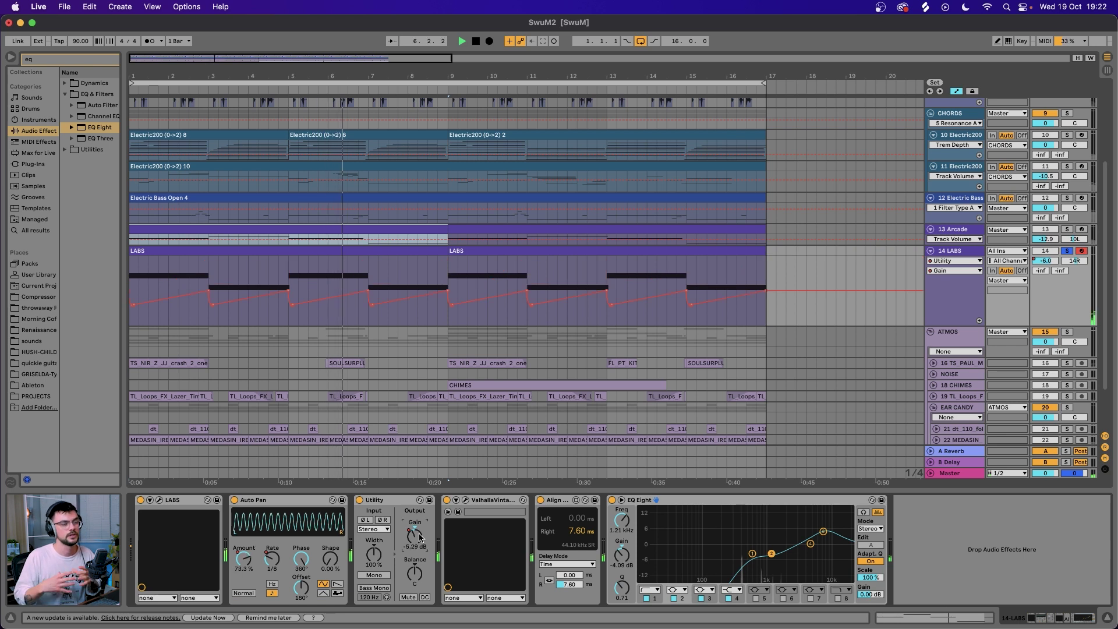
click(465, 500)
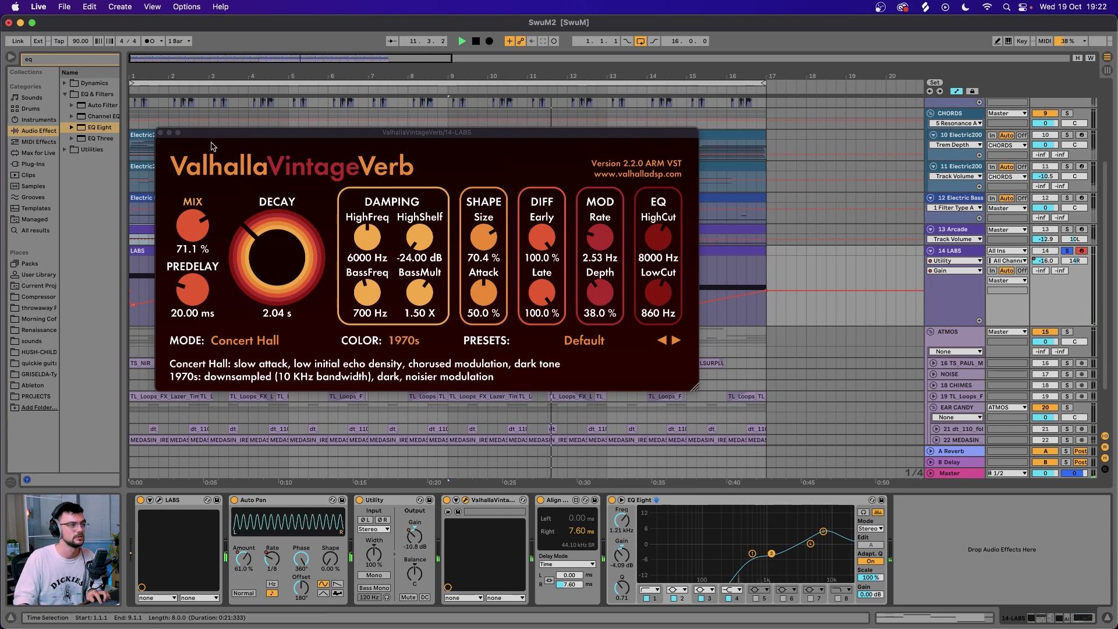
click(162, 134)
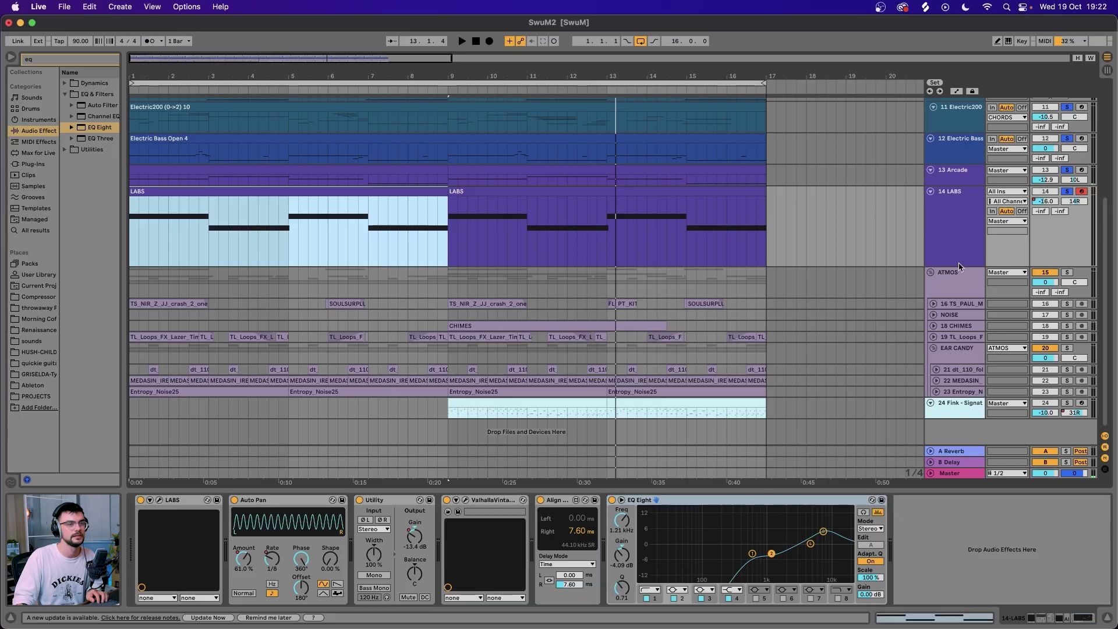
drag(957, 265, 955, 216)
key(space)
scroll(955, 218, up, 3)
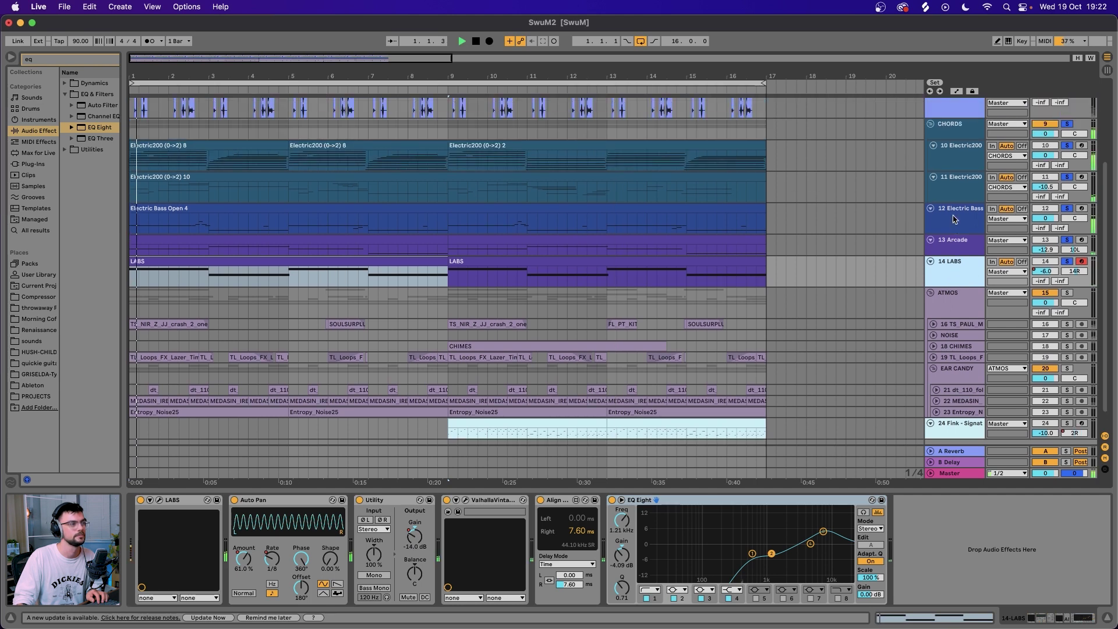
scroll(955, 219, up, 1)
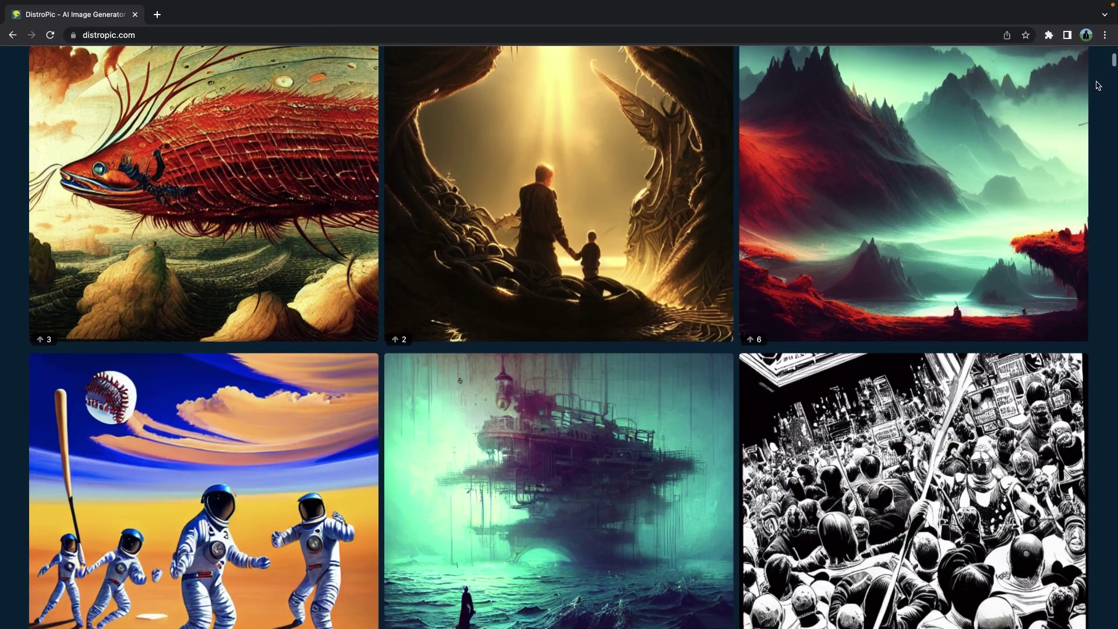
scroll(1098, 86, down, 3)
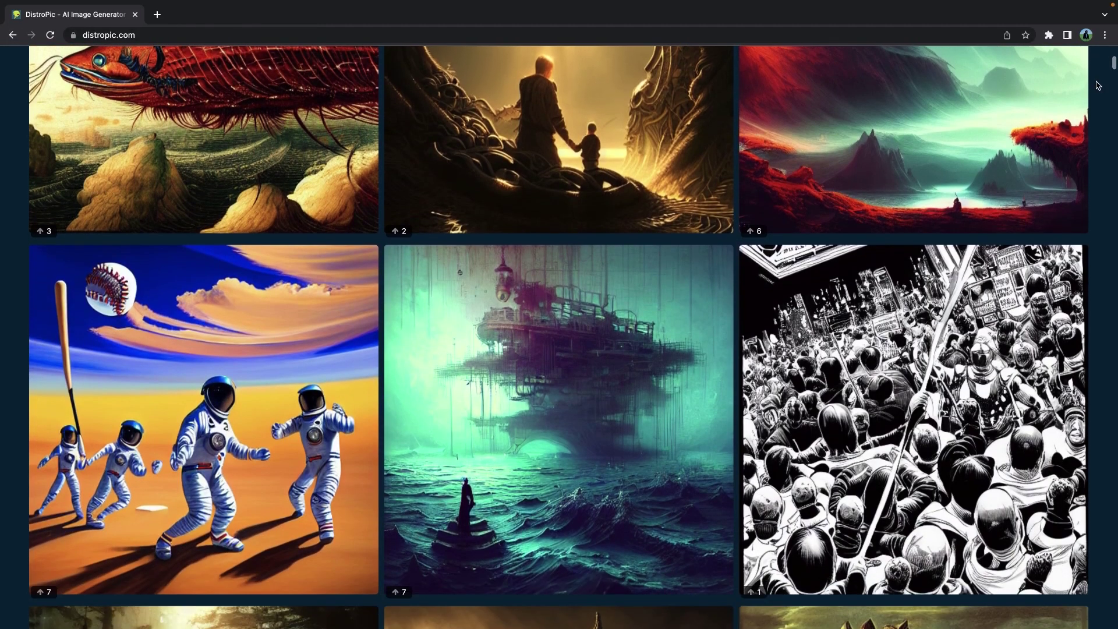
scroll(1097, 85, down, 3)
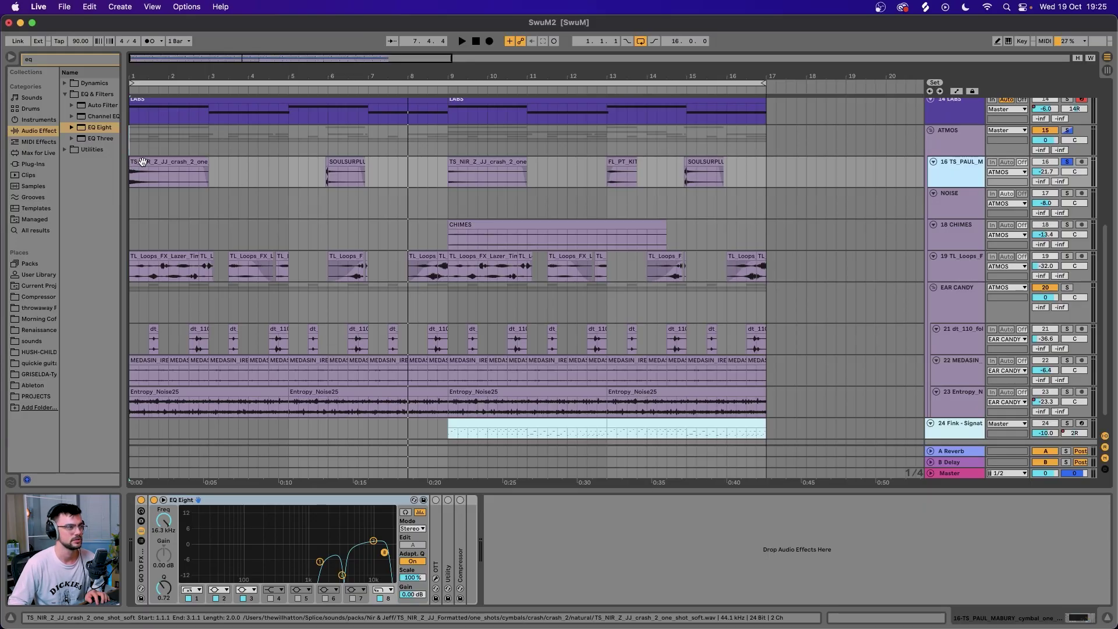
Select the crash one-shot clip, start playback, and select the CHIMES clip and track.
click(143, 161)
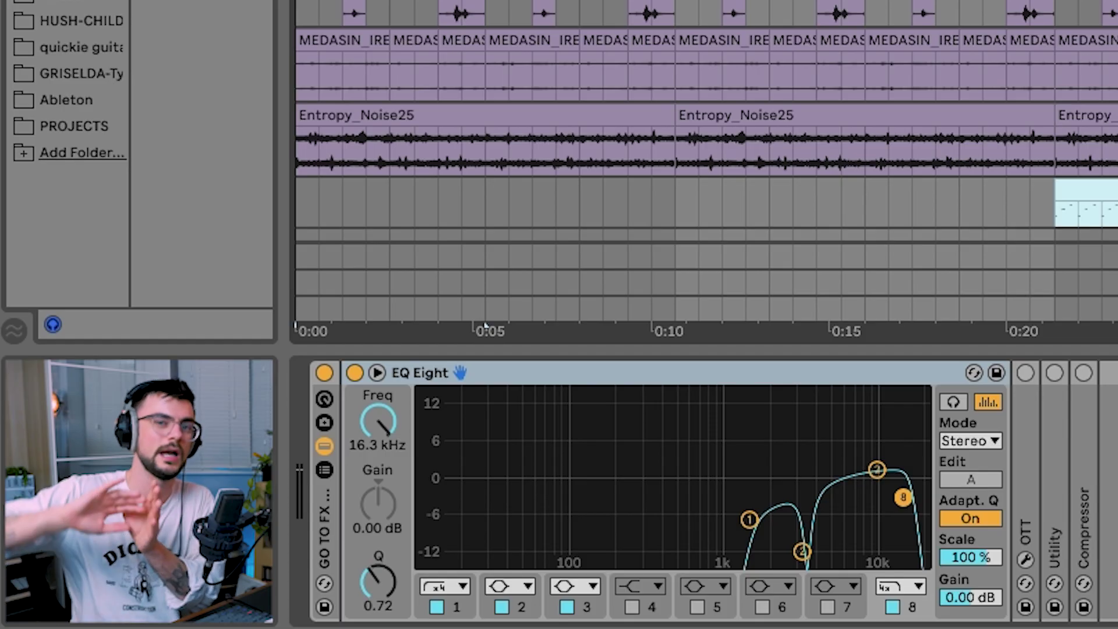
key(space)
click(489, 225)
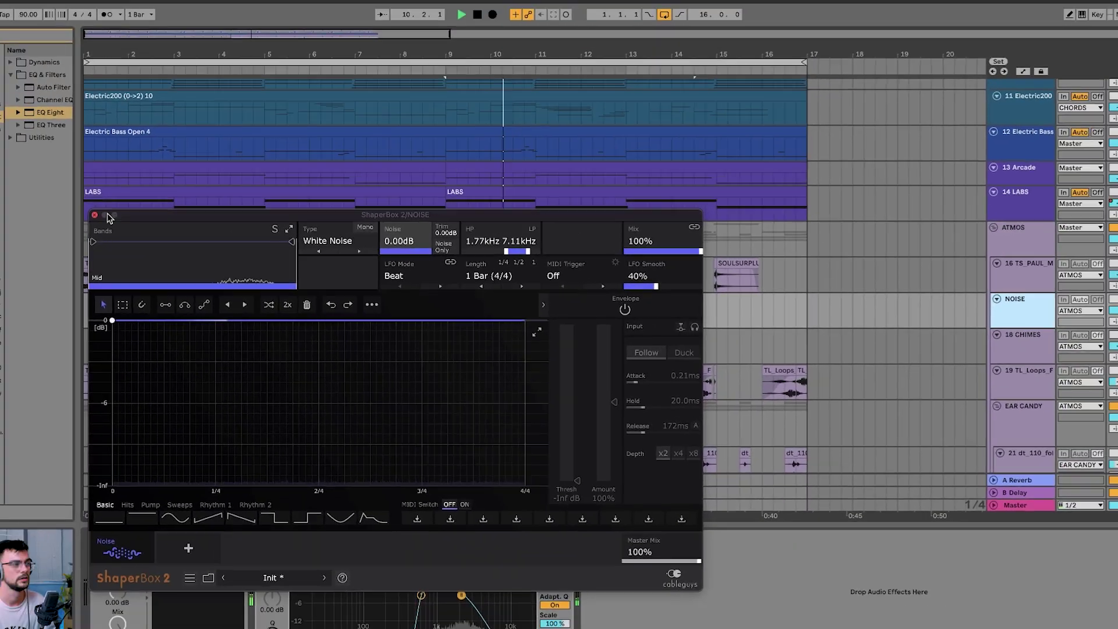
Close the NOISE track's ShaperBox 2 window.
click(100, 214)
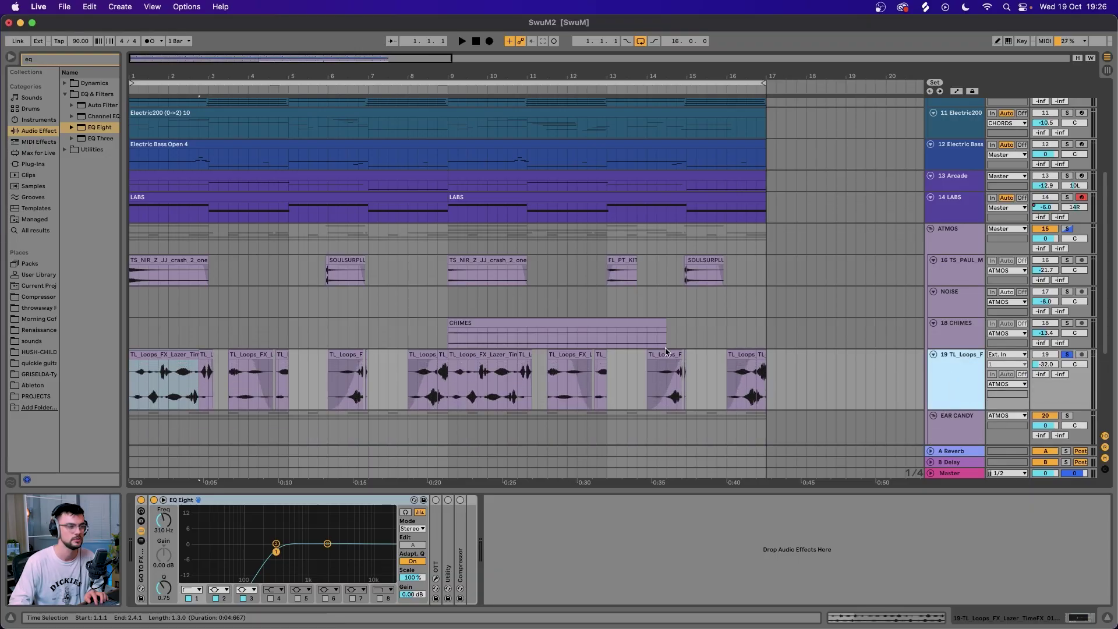
Zoom into and audition the TL_Loops laser clips, then select the dt_110_foley clip start.
key(plus)
key(plus)
scroll(520, 365, left, 3)
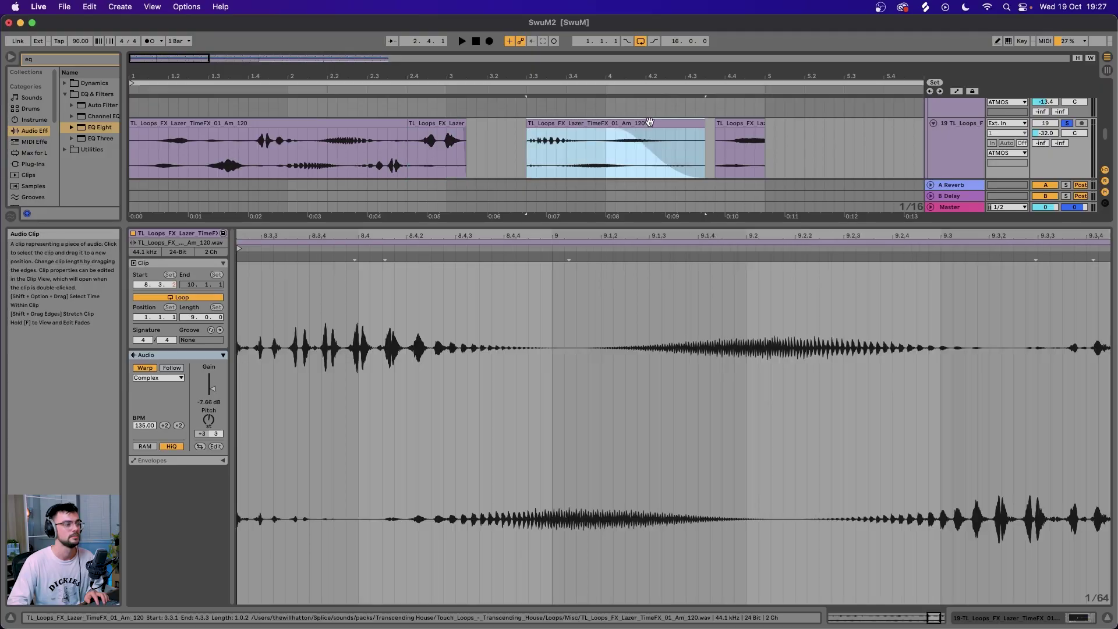
click(755, 119)
key(space)
click(392, 149)
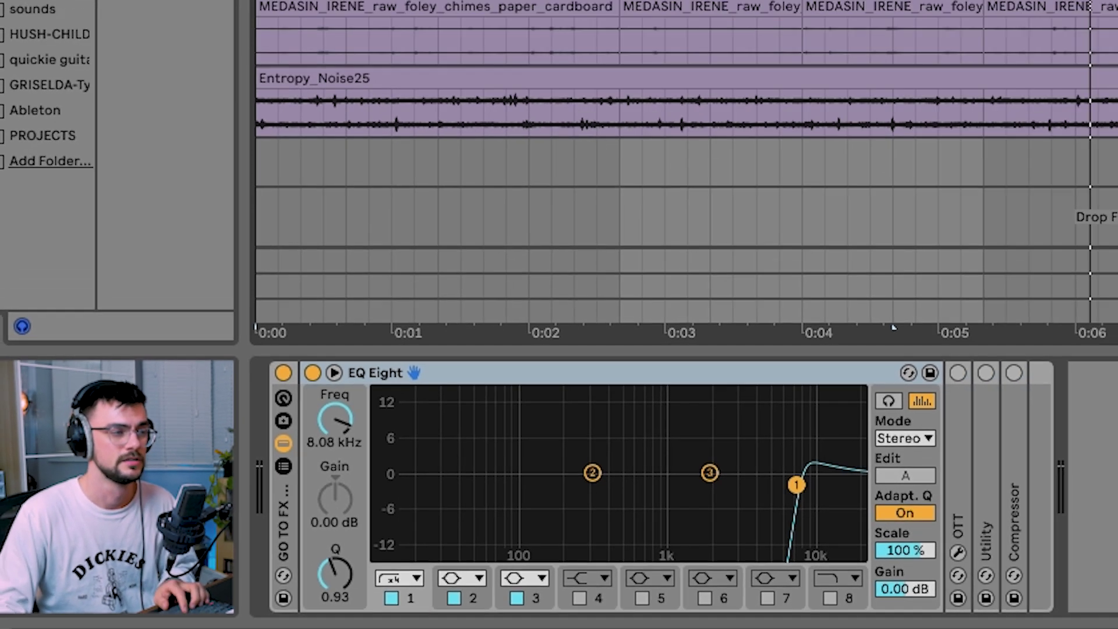
click(269, 224)
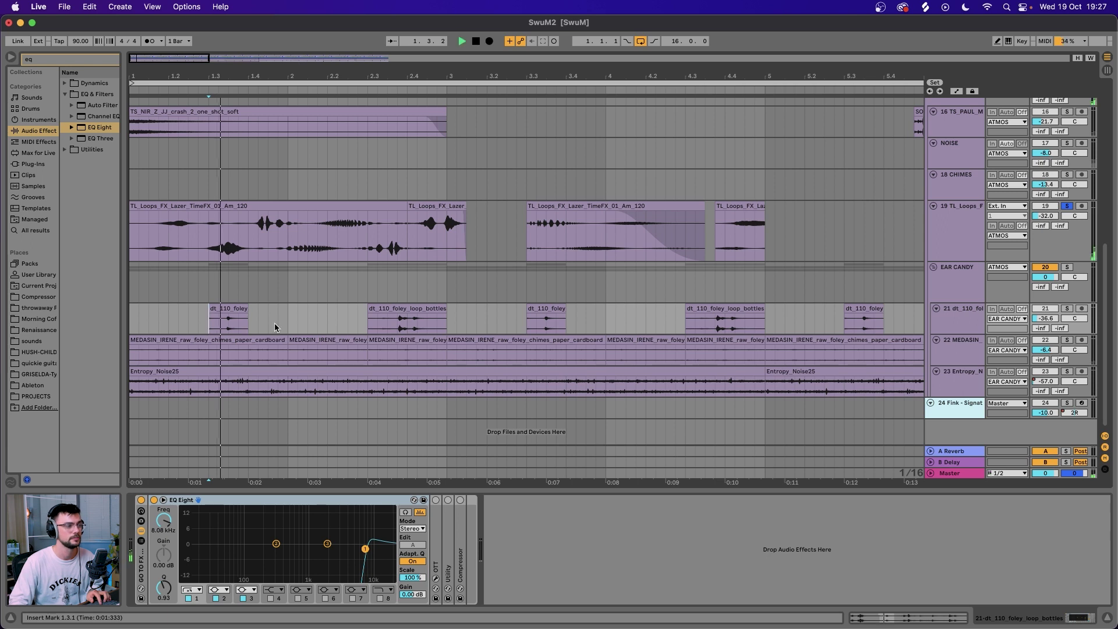
Select a dt_110_foley bottle clip and play it from its start twice.
click(540, 321)
click(686, 320)
key(space)
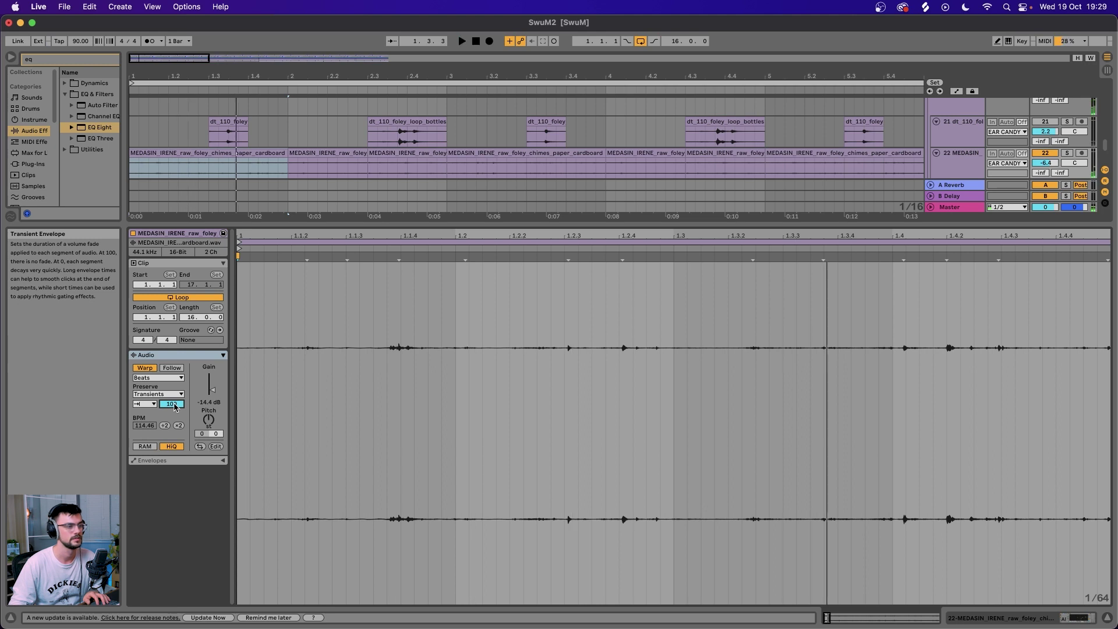
key(space)
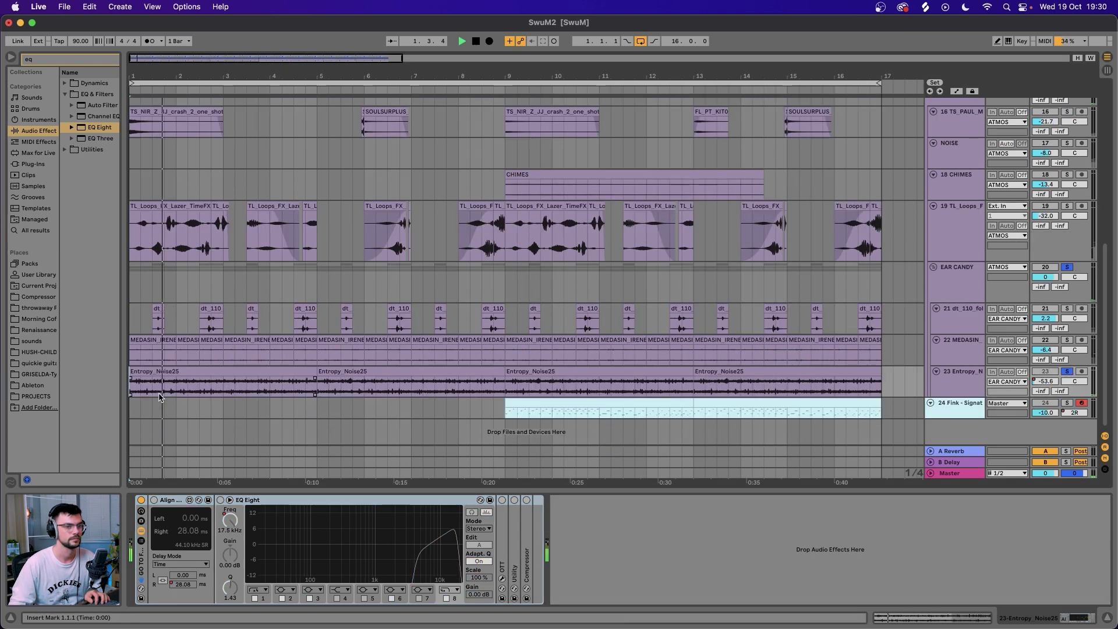
In automation mode, switch on Entropy_Noise25's channel delay, show its Right ms lane, and enable EQ Eight.
key(a)
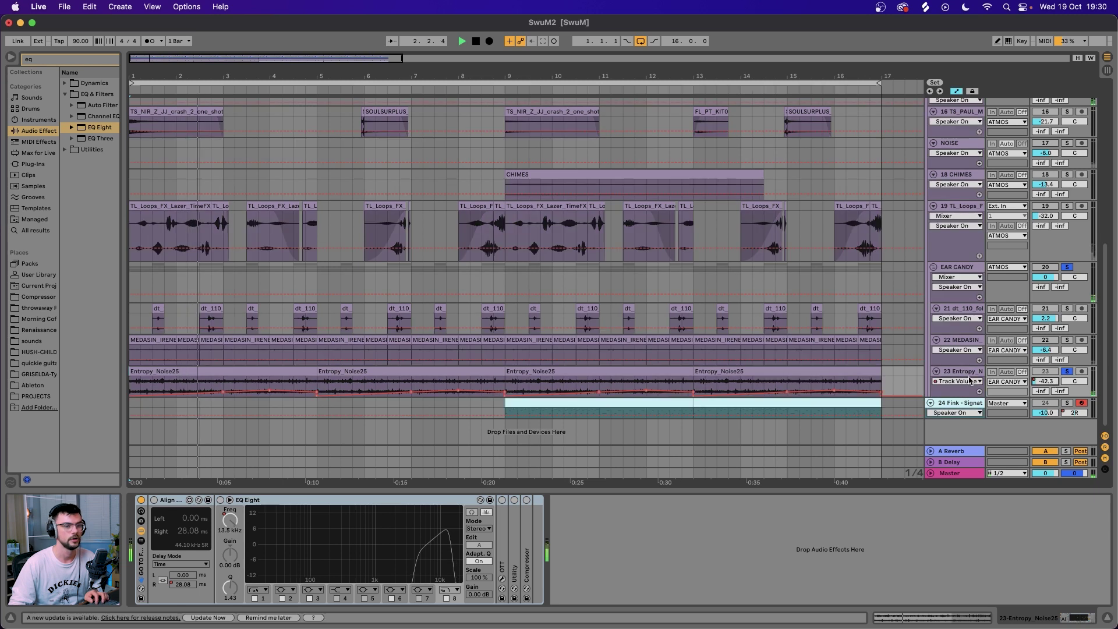
drag(948, 396, 948, 426)
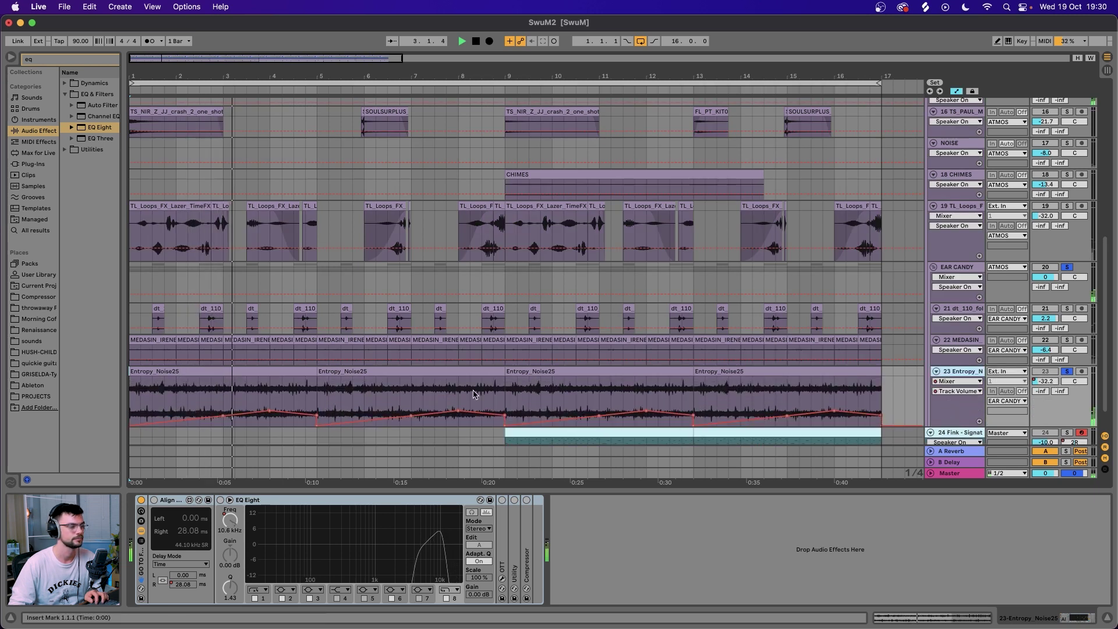
scroll(473, 394, down, 2)
click(153, 499)
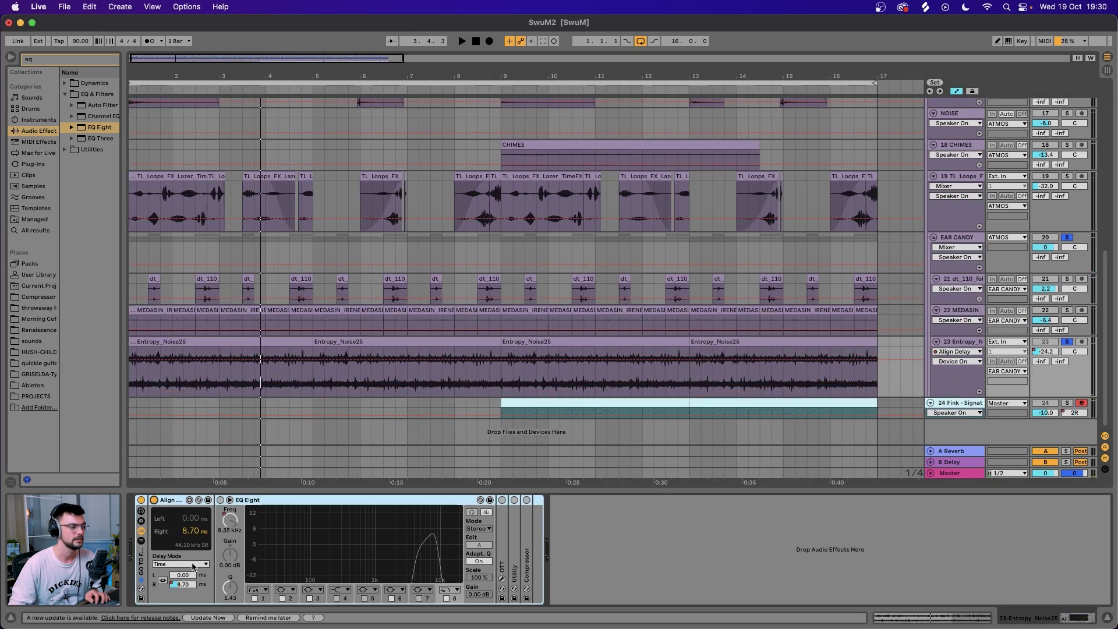
click(188, 584)
scroll(192, 368, up, 1)
scroll(173, 364, left, 1)
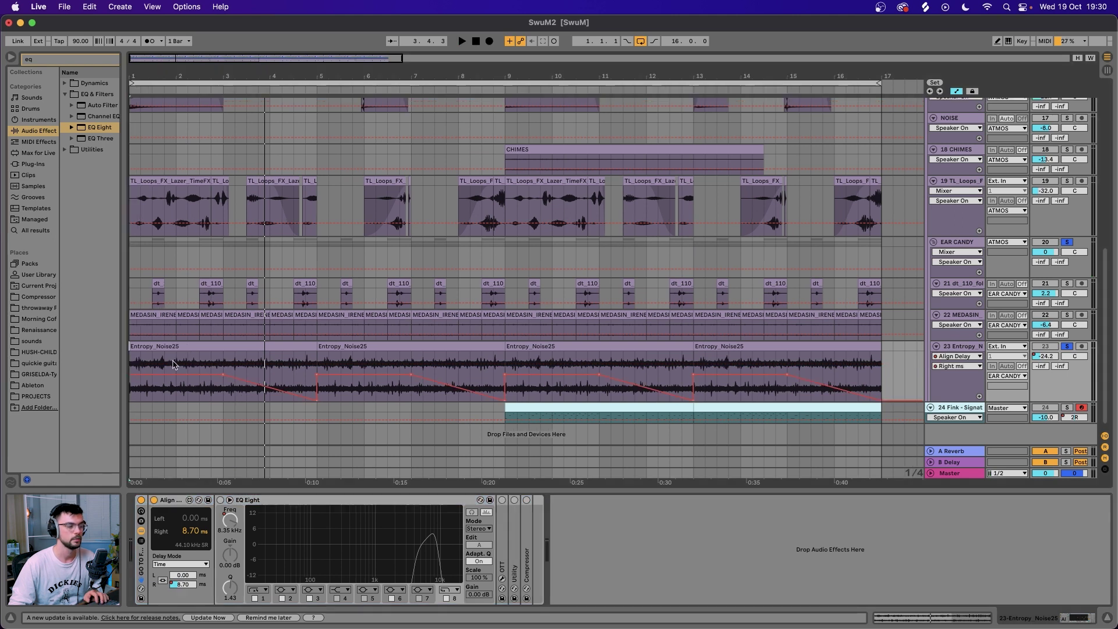
drag(225, 372, 298, 386)
click(220, 500)
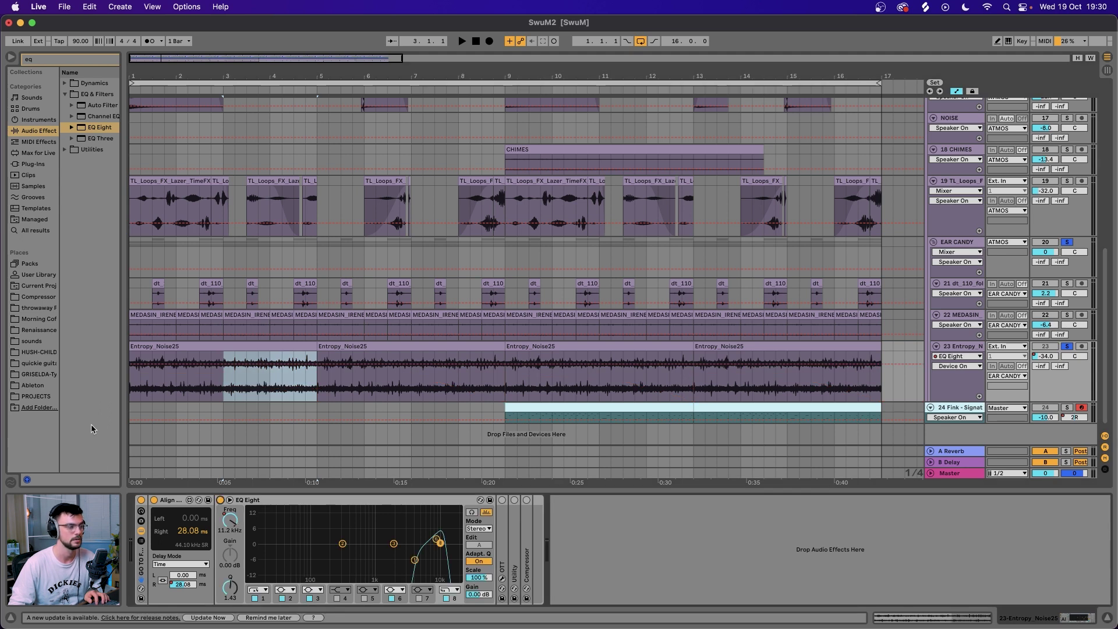
Hide automation lanes, play from bar 7, and select the Fink guitar track.
click(156, 345)
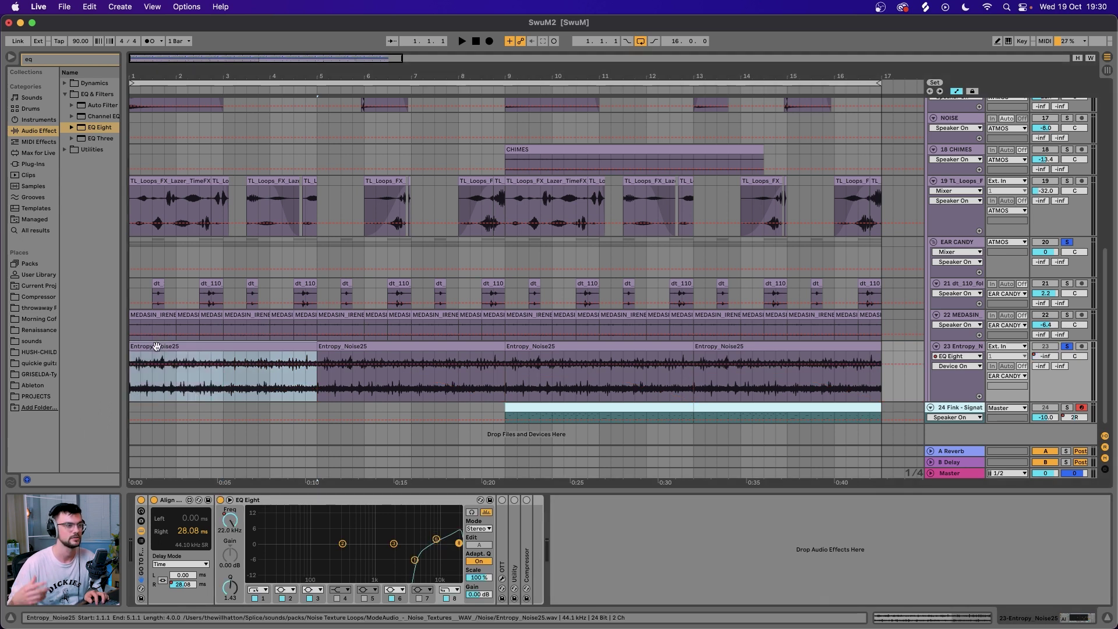
key(a)
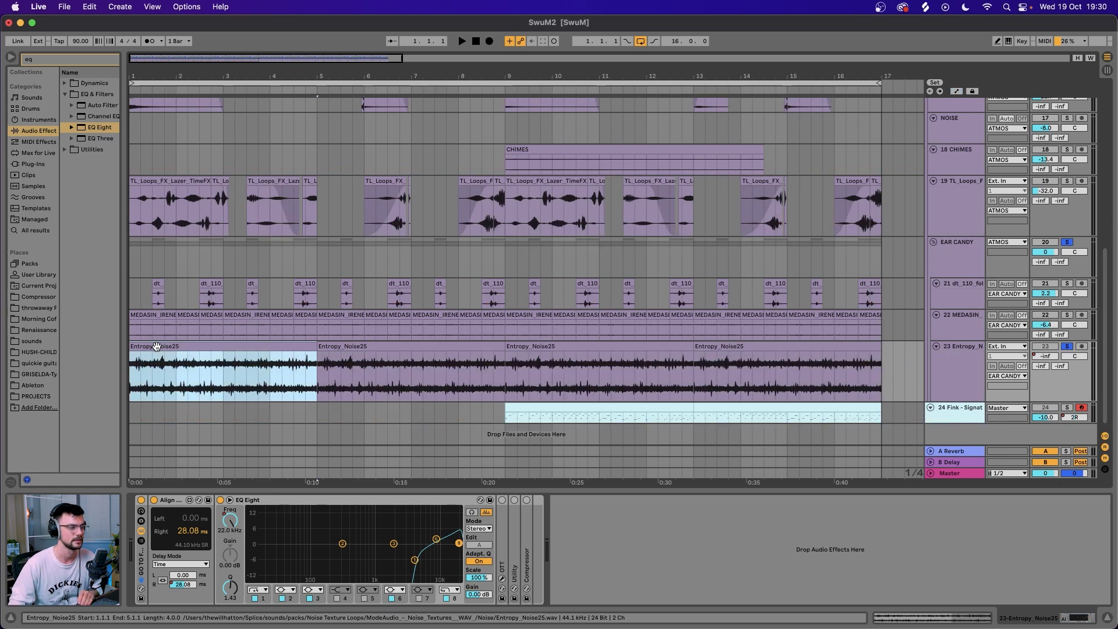
click(410, 370)
key(space)
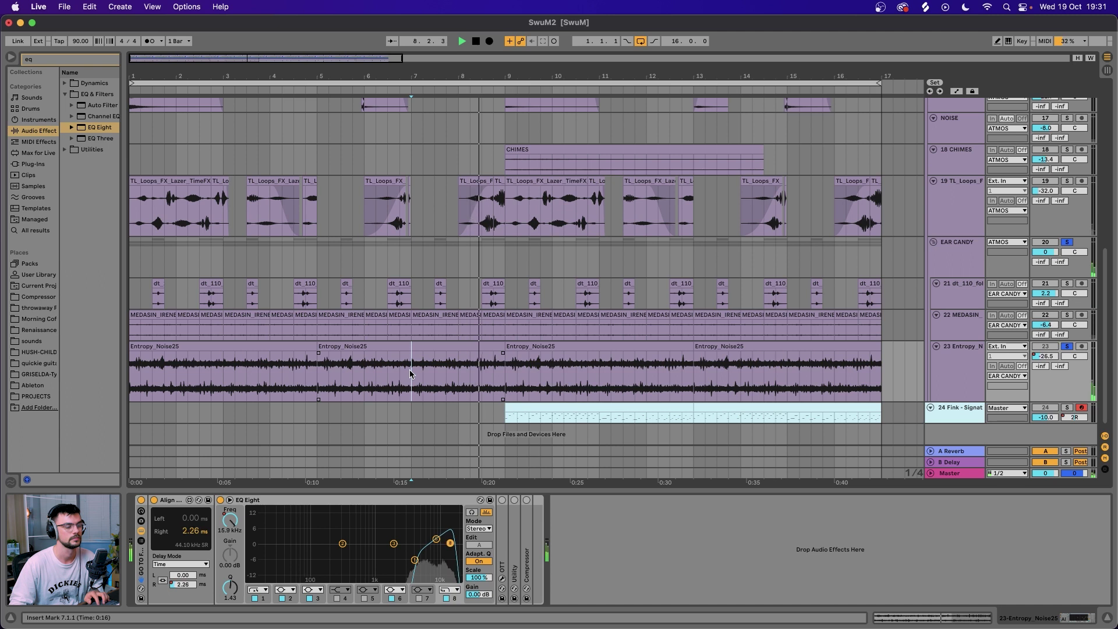
click(955, 407)
scroll(930, 346, up, 10)
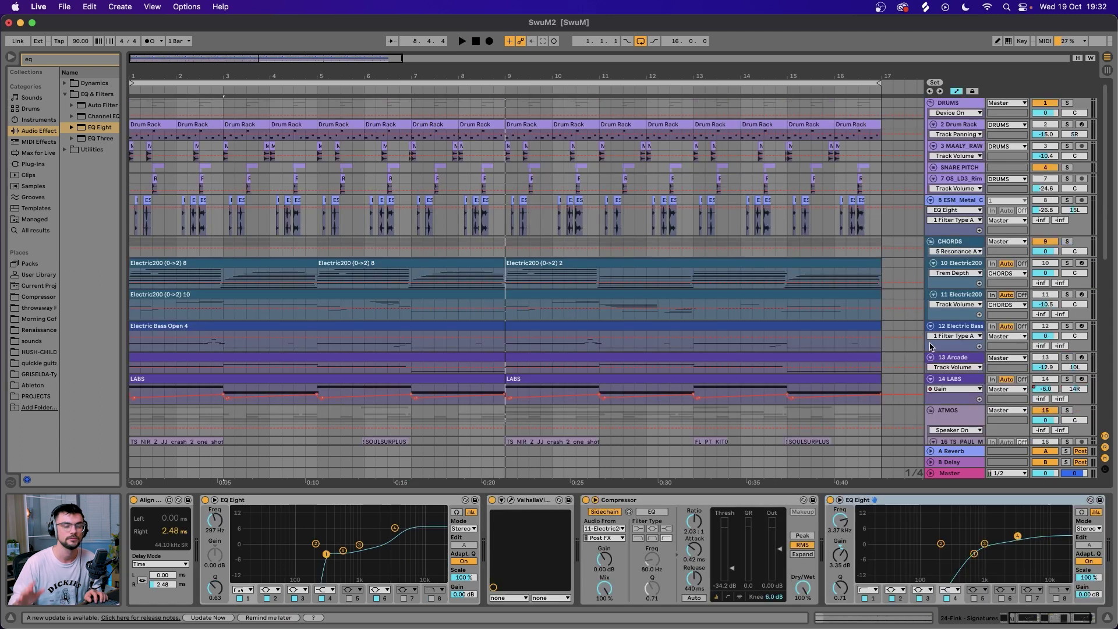
Show the LABS track's volume automation, then select the Fink guitar clip and track.
click(950, 379)
click(1034, 388)
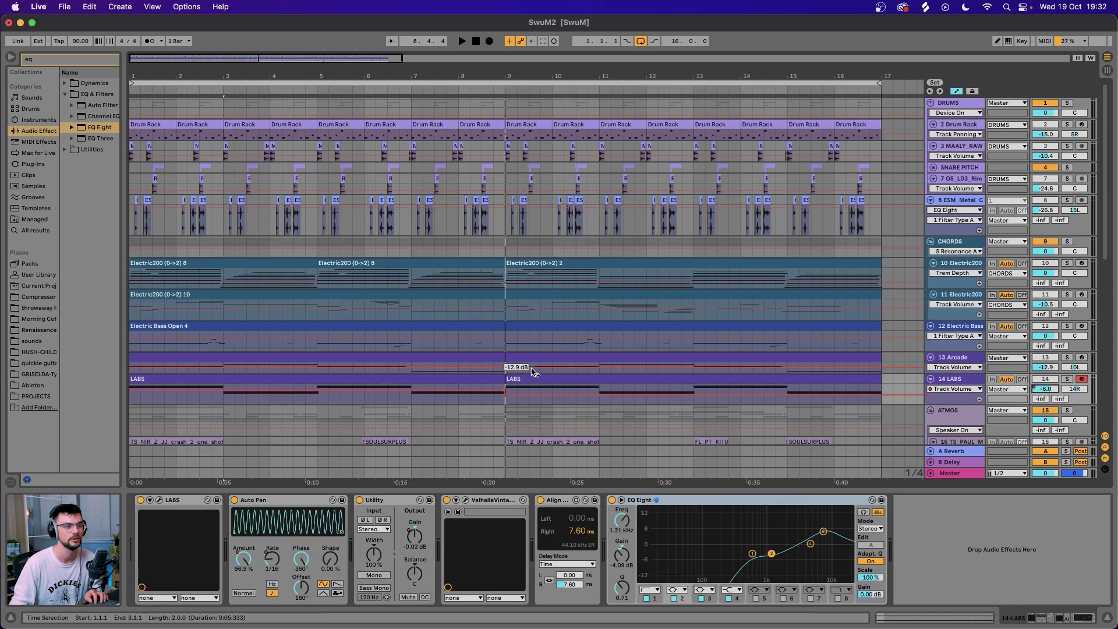
scroll(541, 400, down, 10)
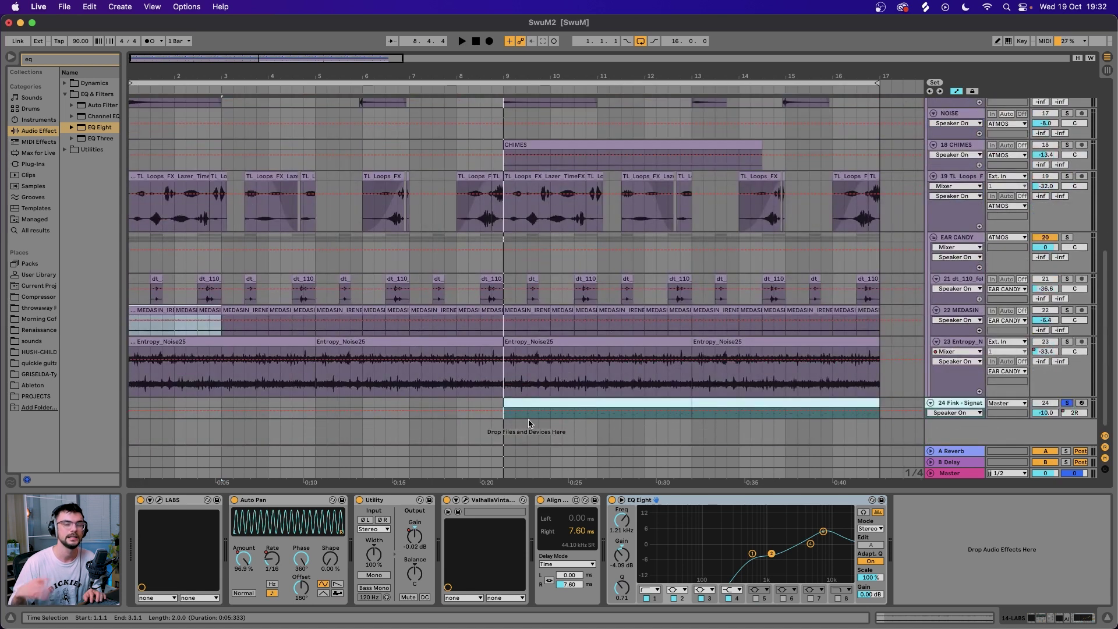
click(529, 417)
click(956, 406)
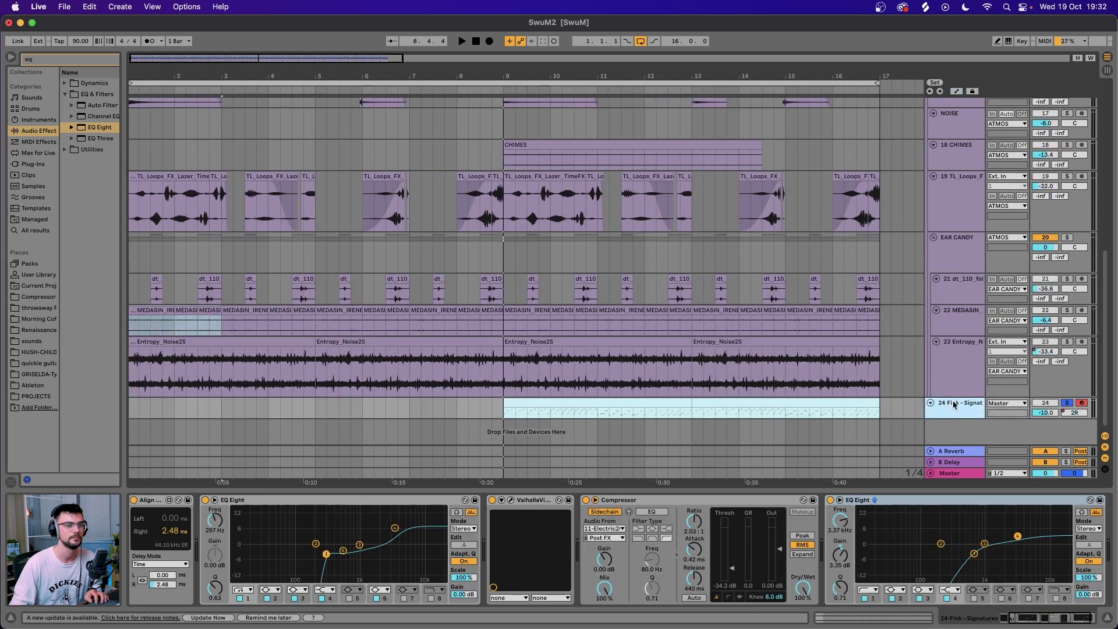
Inspect the Fink Signatures instrument and ValhallaVintageVerb windows, closing each afterward.
click(157, 500)
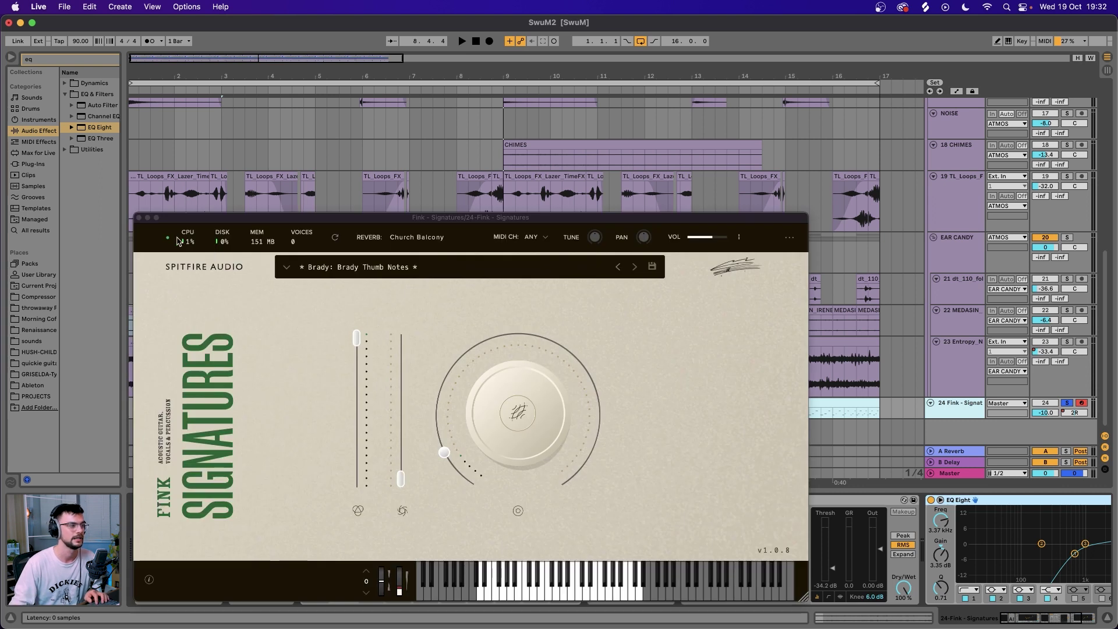
click(138, 218)
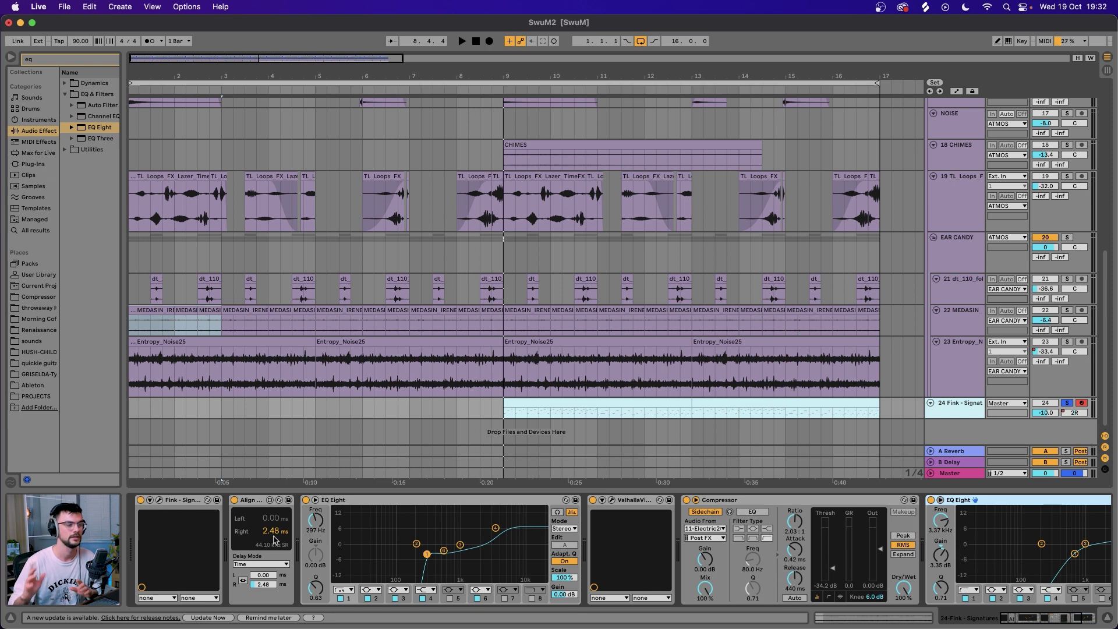
click(612, 500)
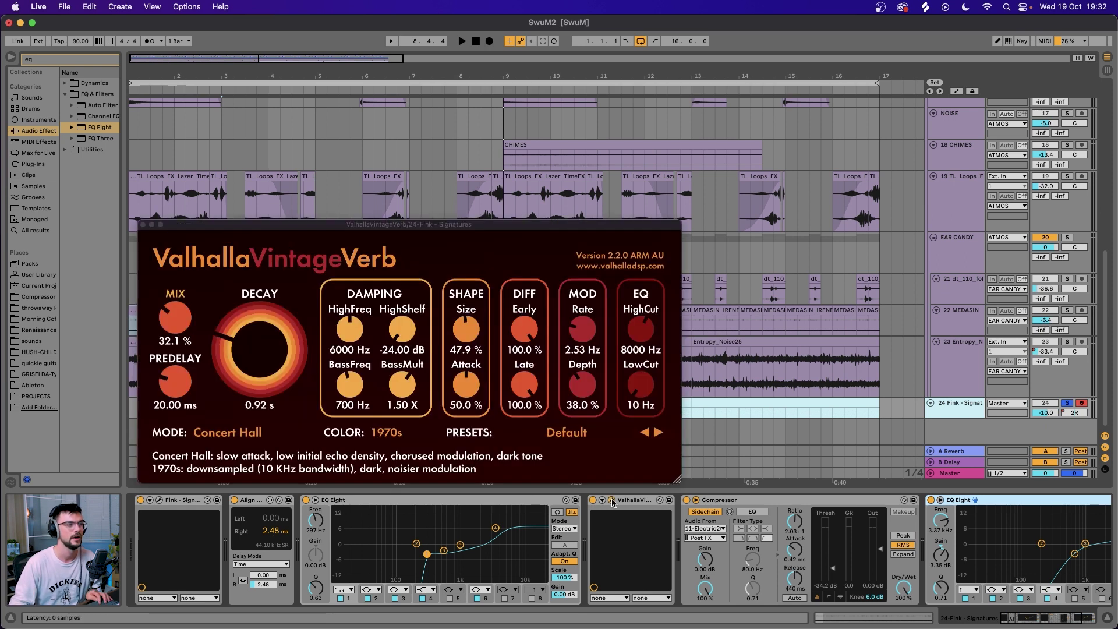
click(144, 225)
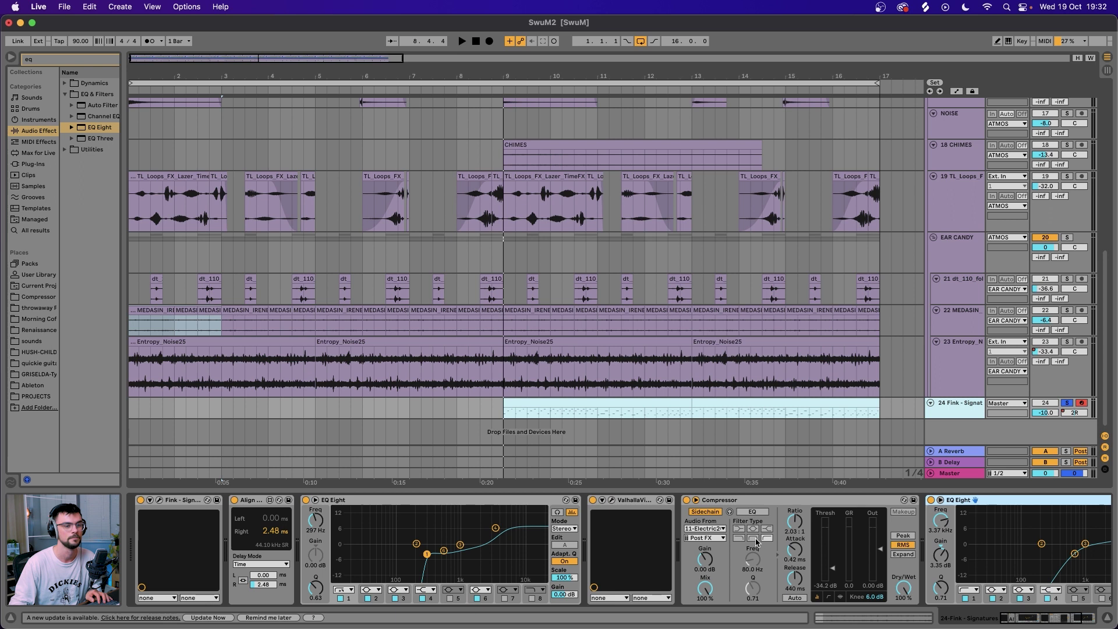
scroll(756, 542, right, 3)
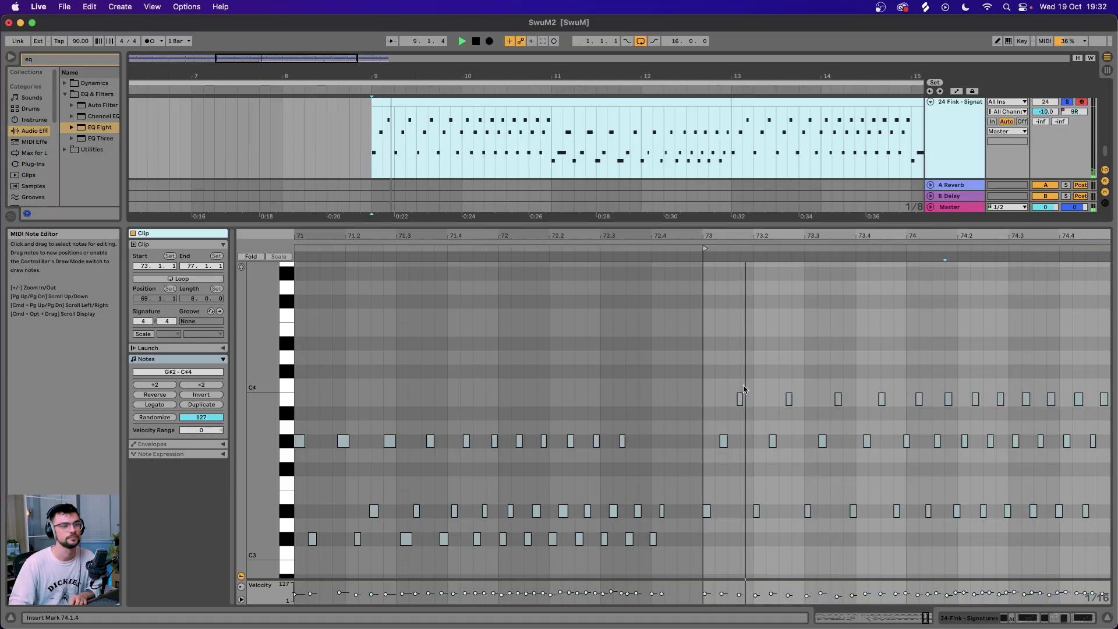
Play the 24 Fink - Signature clip from bar 9, then close the MIDI note editor.
scroll(744, 389, down, 2)
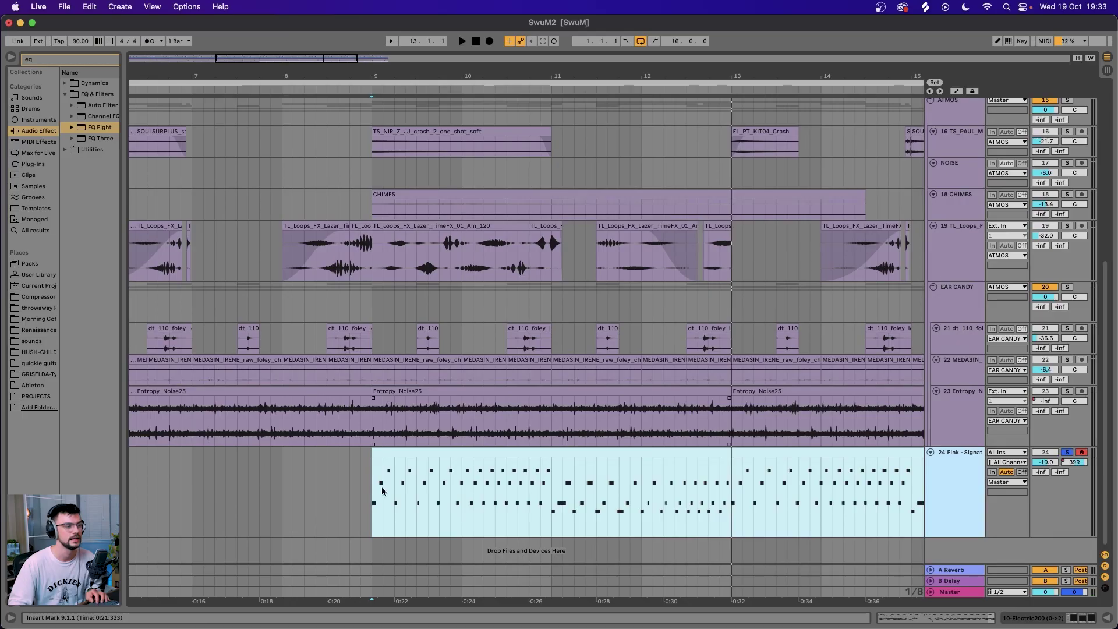
click(371, 488)
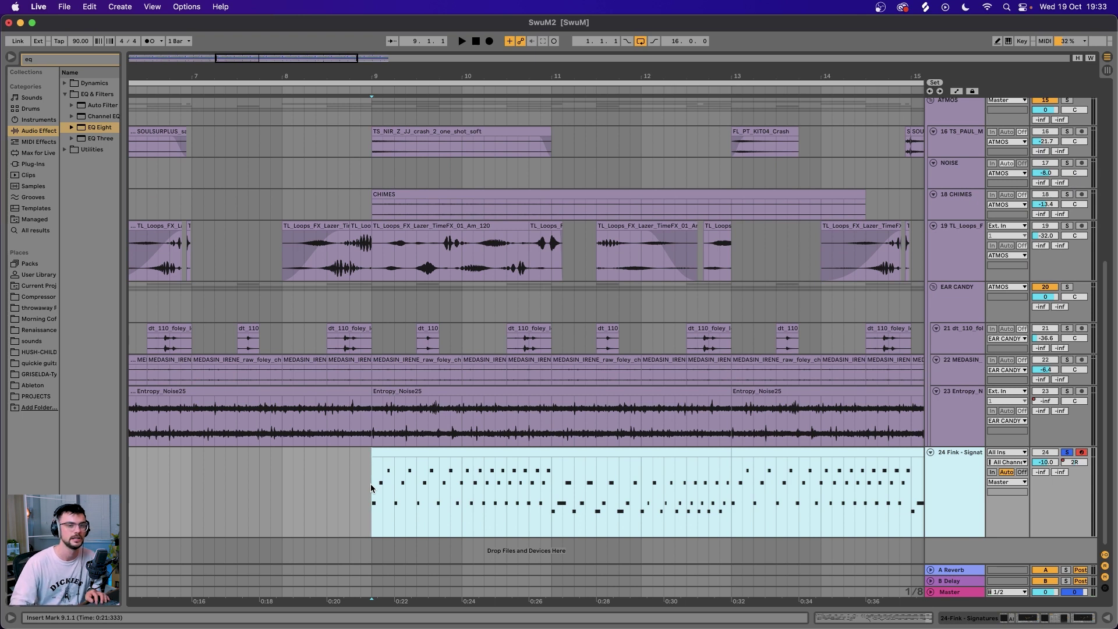
key(space)
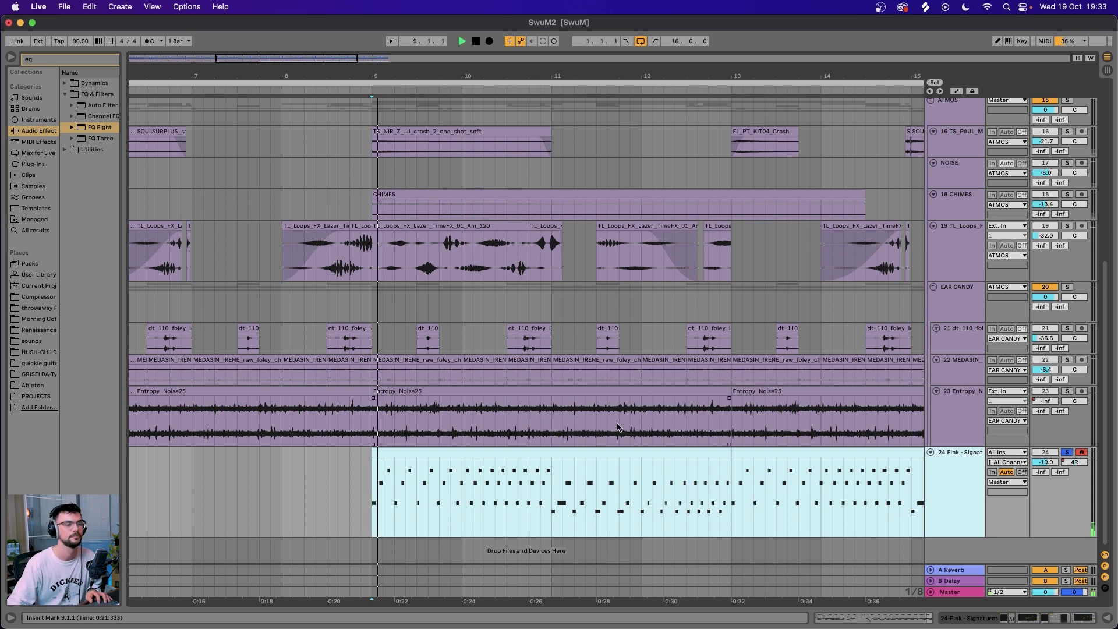
scroll(623, 422, right, 3)
scroll(629, 416, left, 3)
scroll(637, 411, down, 3)
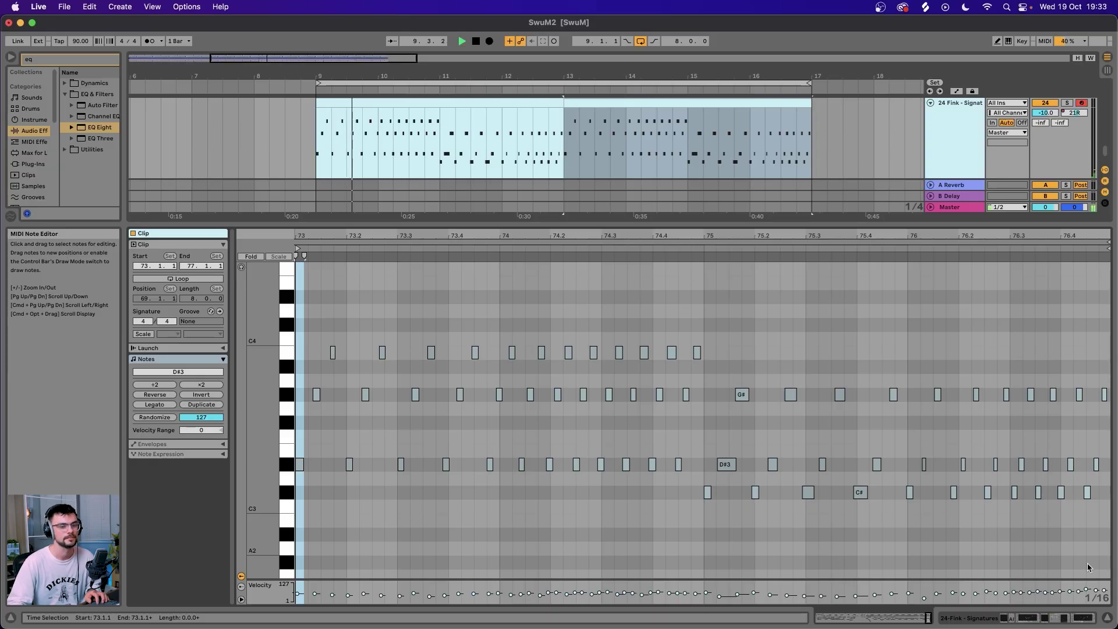
key(super+alt+l)
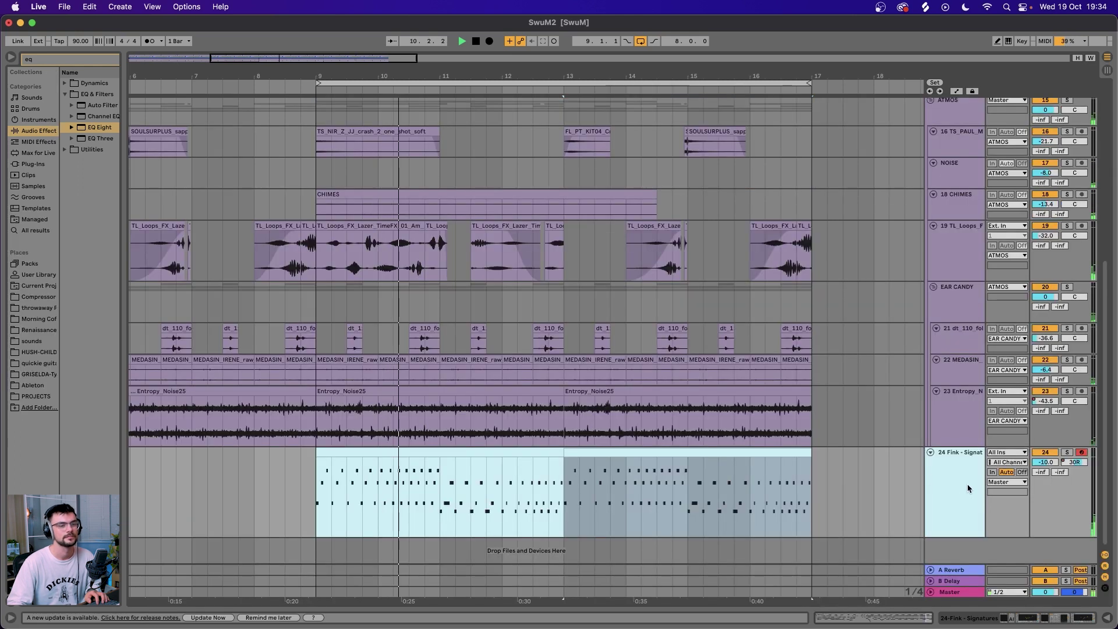
Reduce the Fink guitar track's height in the arrangement.
drag(956, 534, 949, 493)
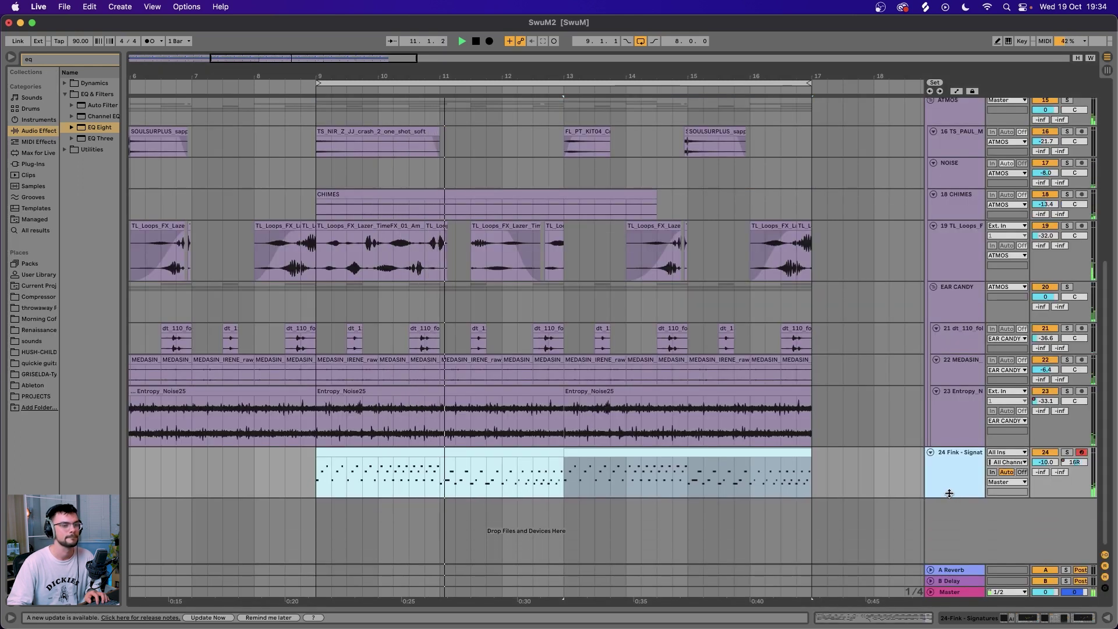
scroll(901, 425, up, 5)
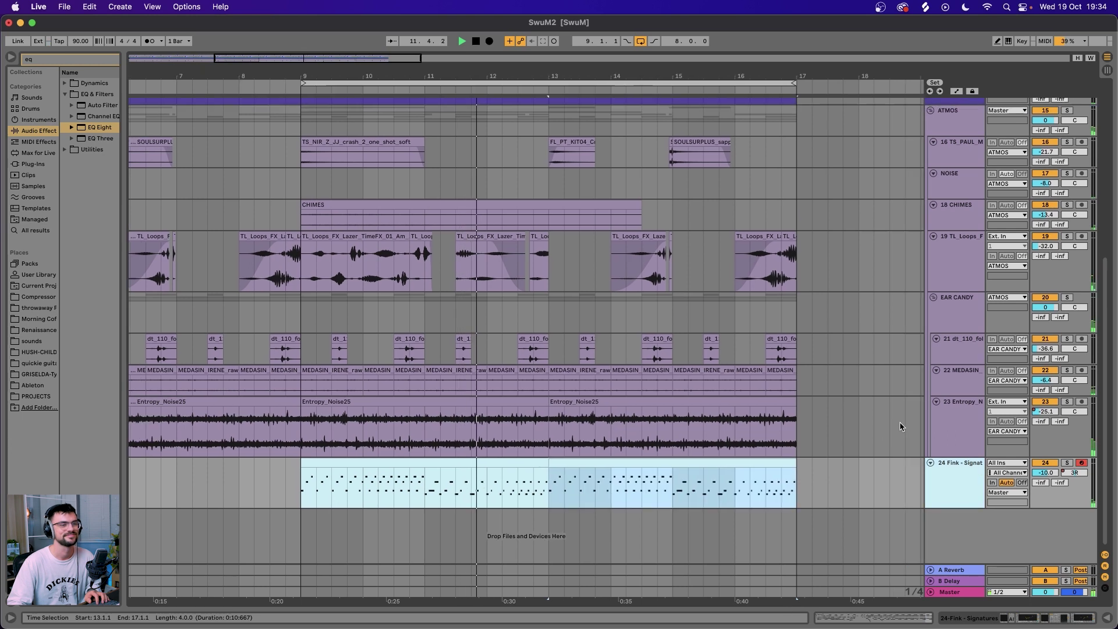
scroll(901, 426, down, 3)
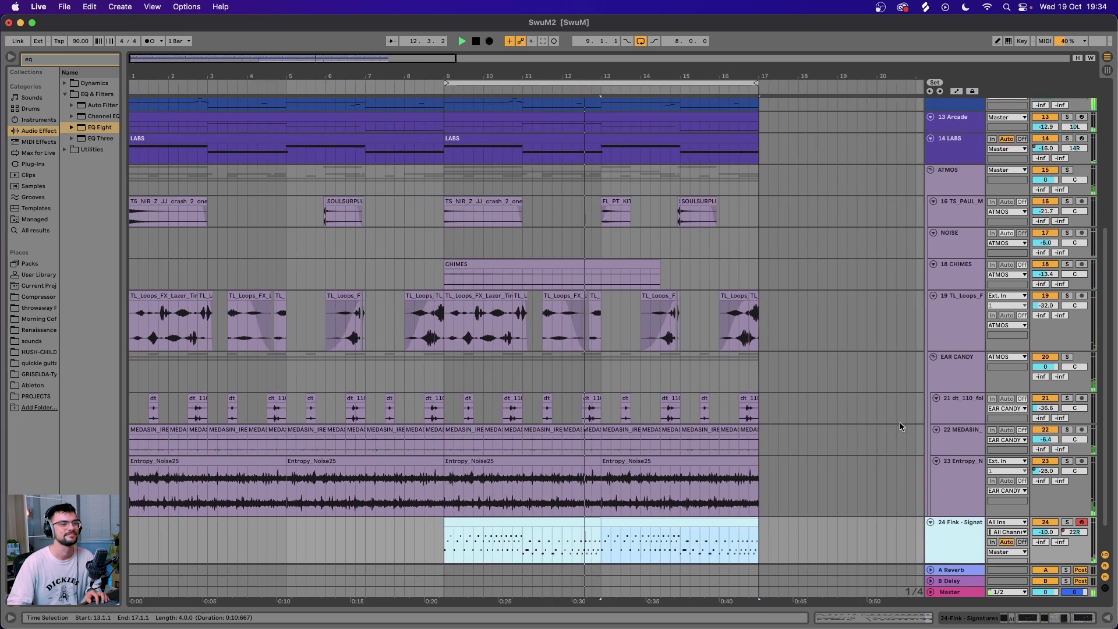
scroll(857, 362, up, 1)
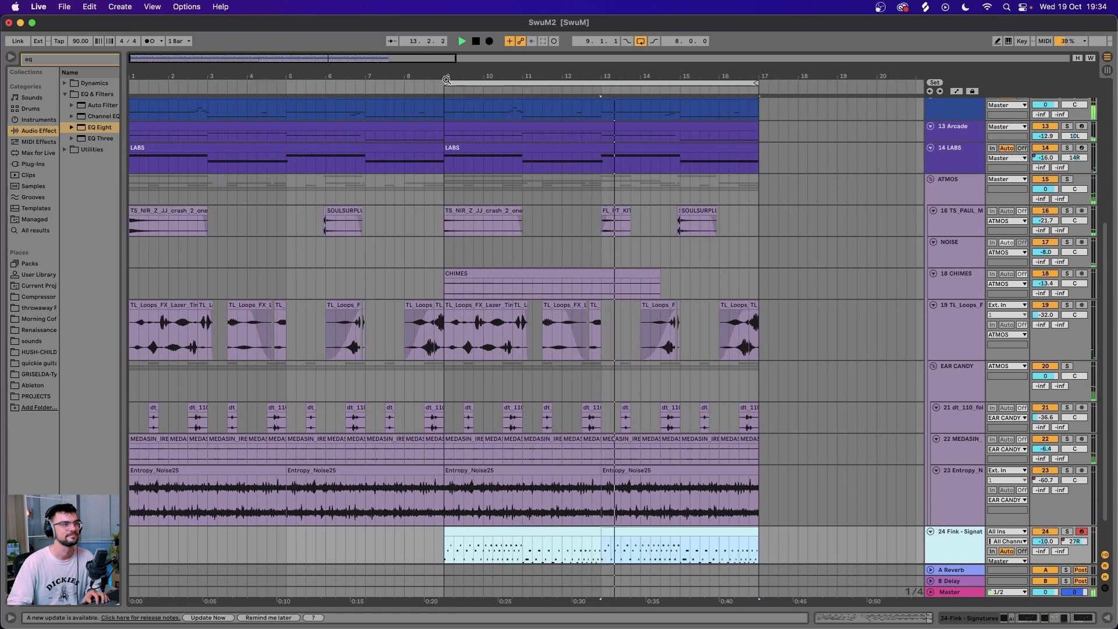
Move the loop start from bar 9 to bar 1 so it spans bars 1-17.
drag(448, 83, 133, 83)
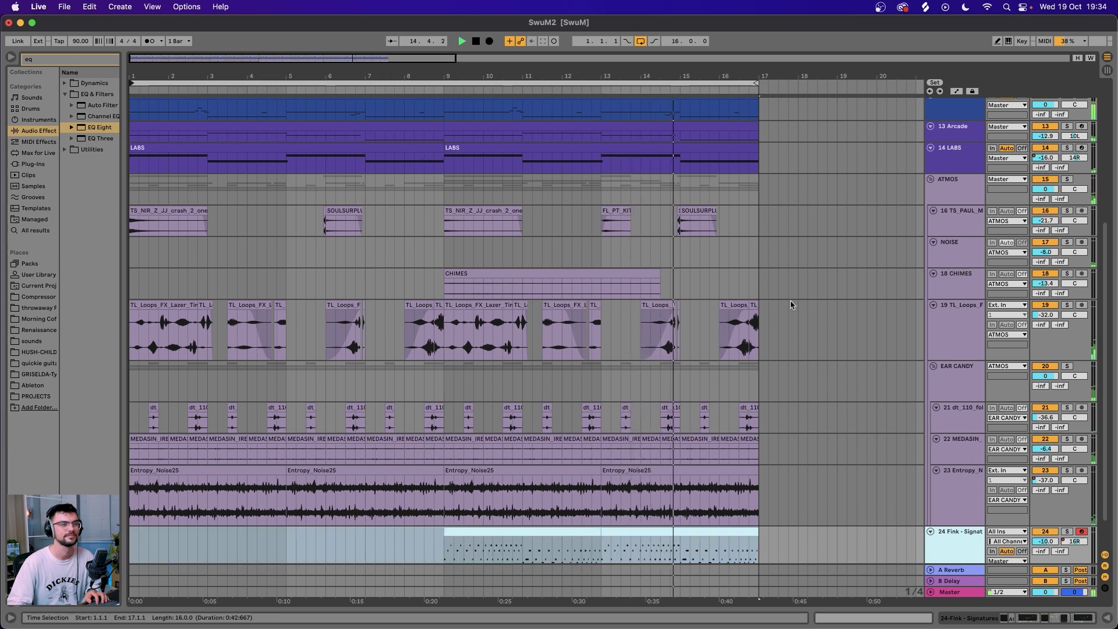
scroll(790, 304, up, 5)
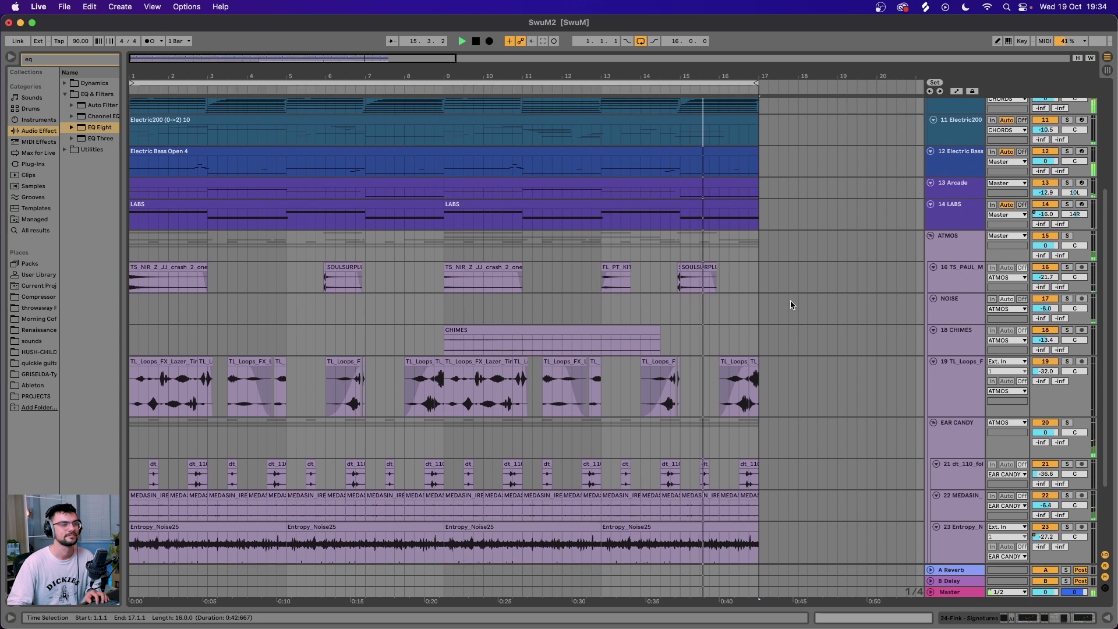
scroll(790, 304, up, 7)
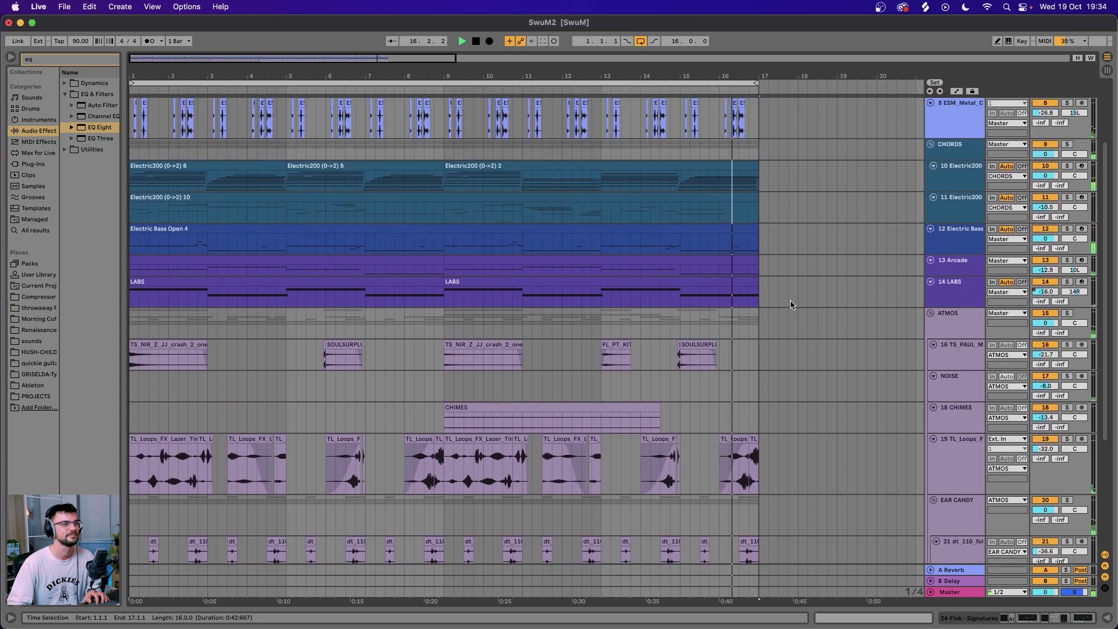
scroll(790, 304, up, 5)
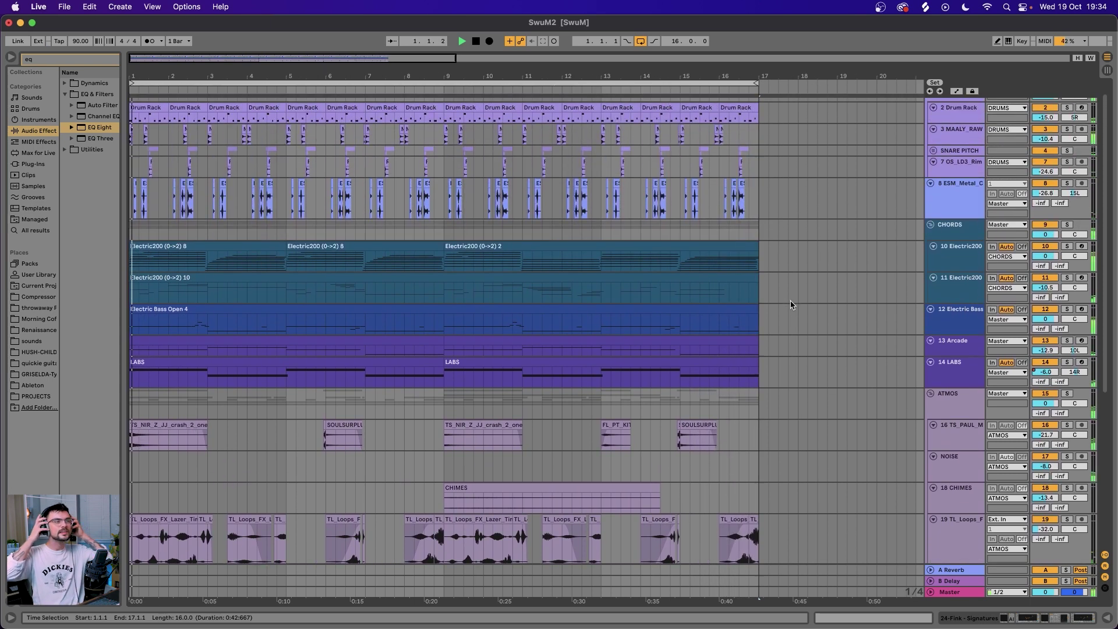